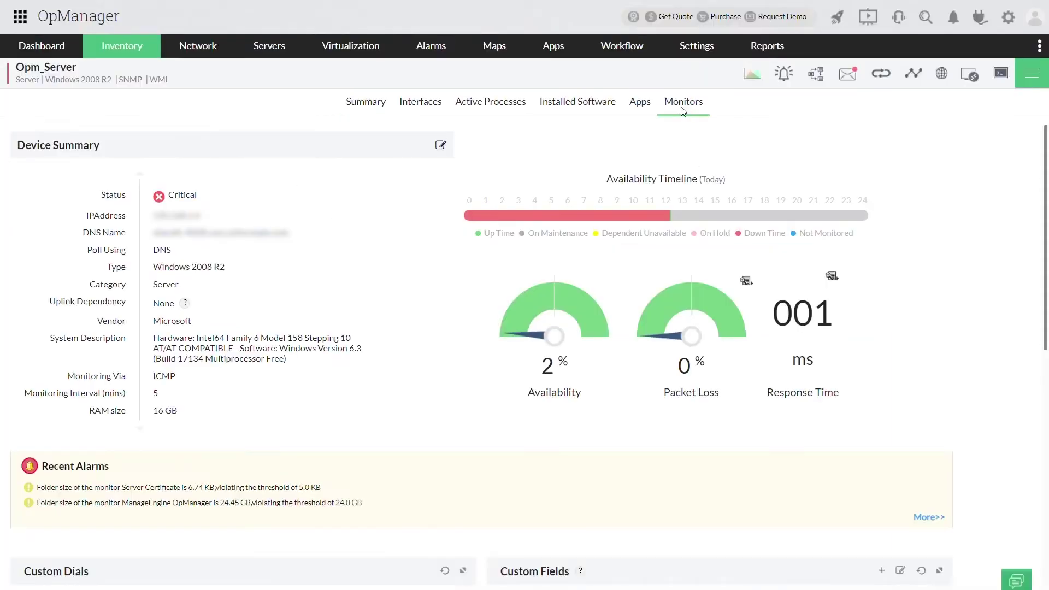
- Check Opm_Server's folder monitors, then view its alerts, including the Server Certificate folder-size alarm
click(820, 164)
click(816, 231)
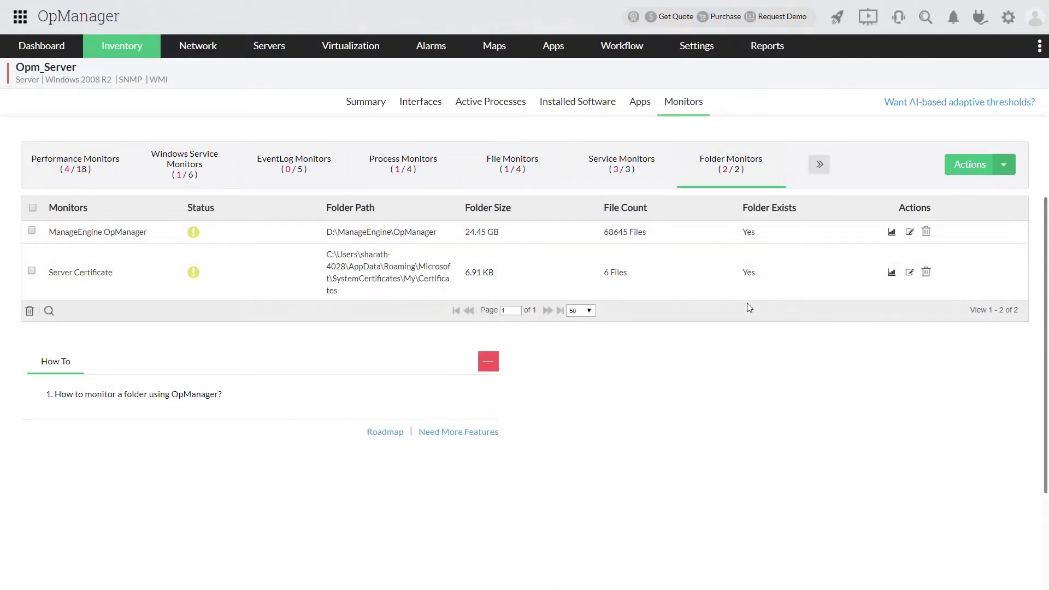
click(365, 102)
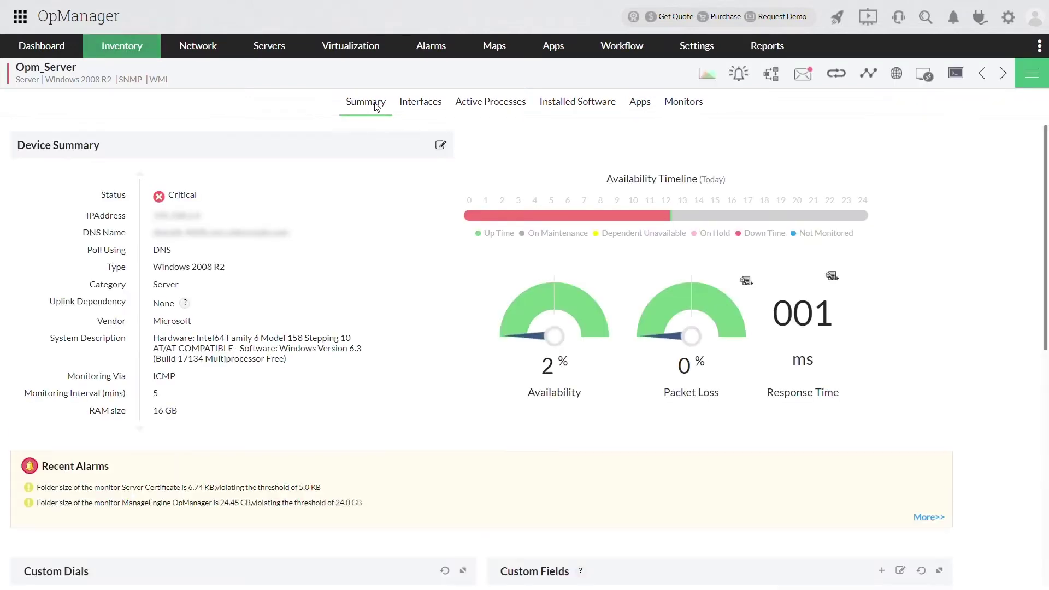
click(741, 74)
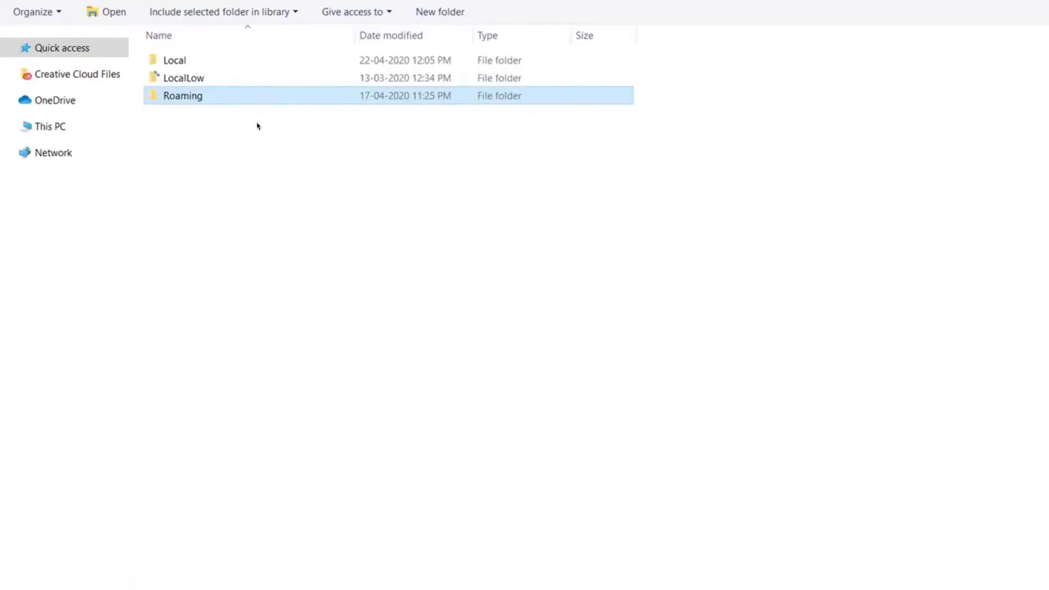
- Browse from Roaming through Microsoft and SystemCertificates into the MyCertificates folder
double_click(243, 104)
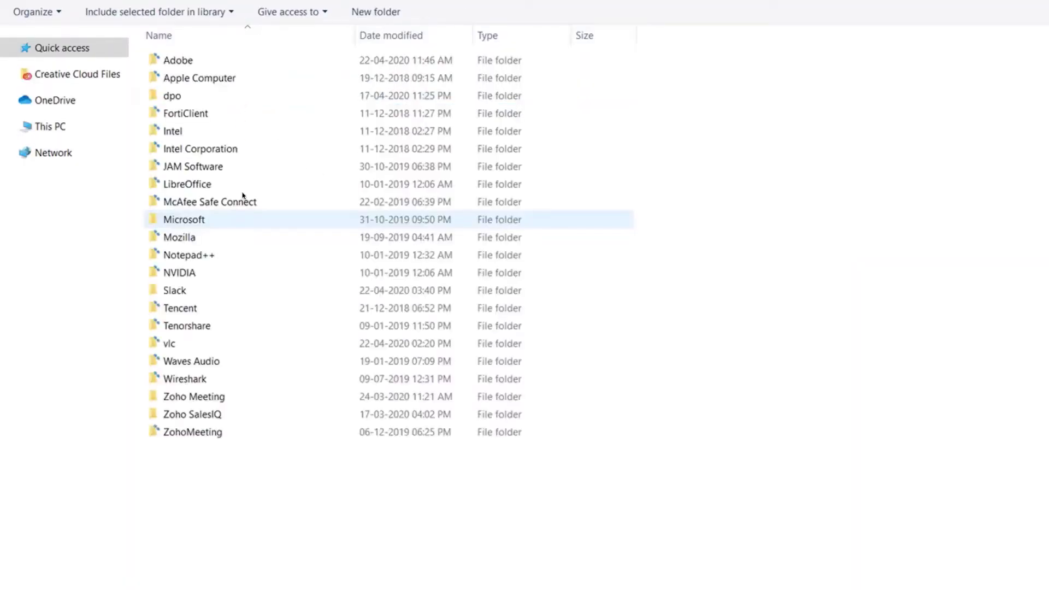
double_click(235, 221)
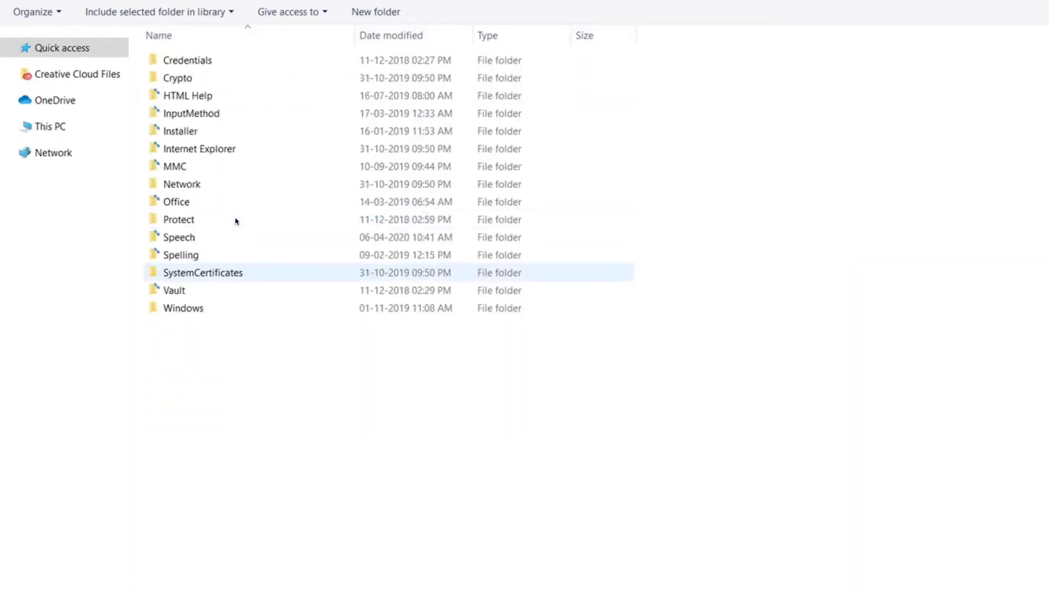
double_click(232, 274)
double_click(247, 97)
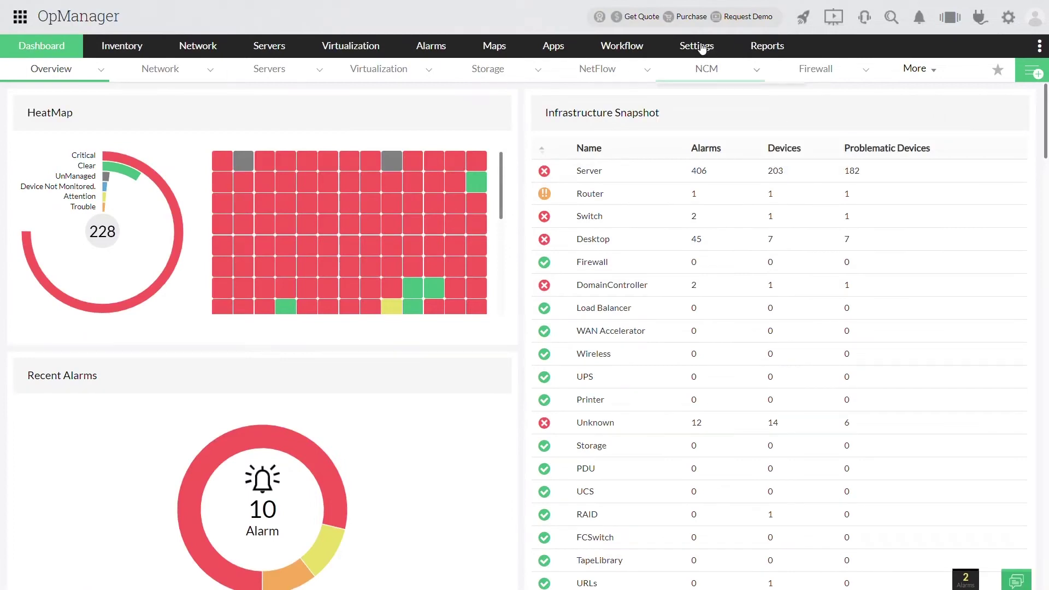
- Add file template 'Prd Server Certificate' for the MyCertificates Prd_Server_Cert path, polling every 30 minutes
click(702, 48)
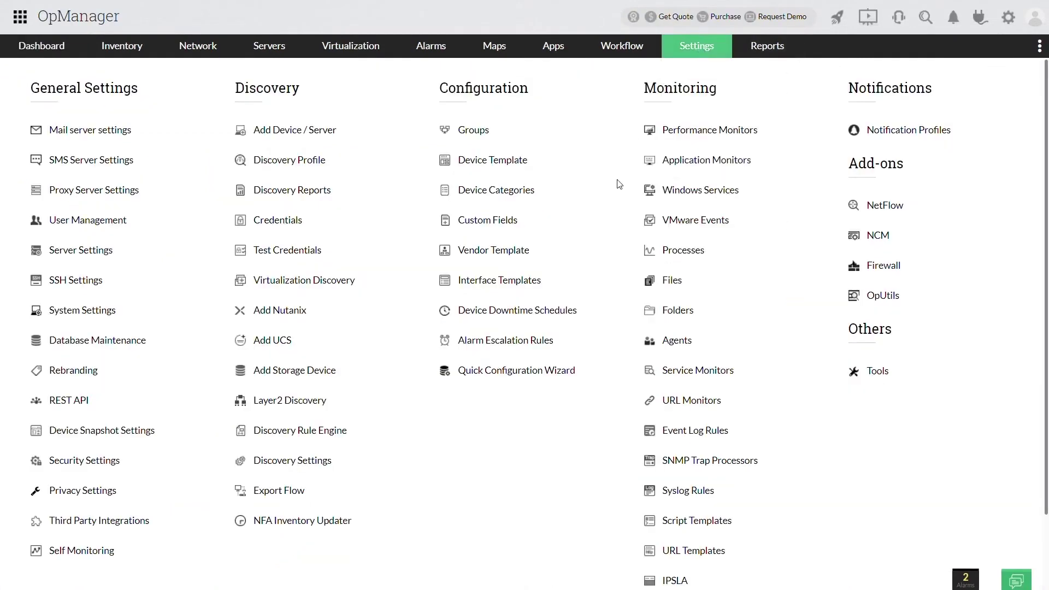
click(670, 285)
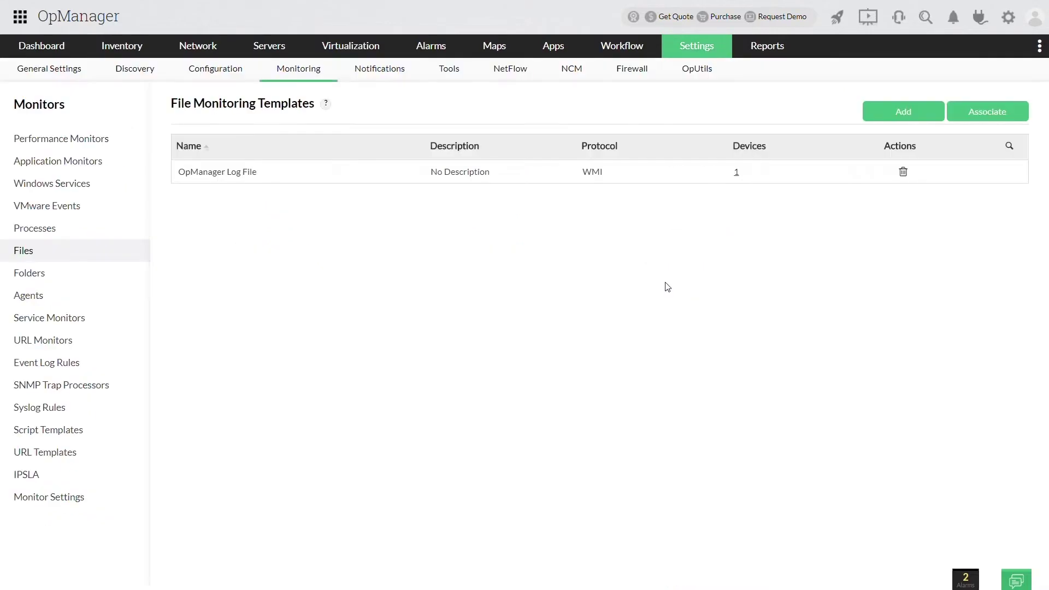
click(885, 118)
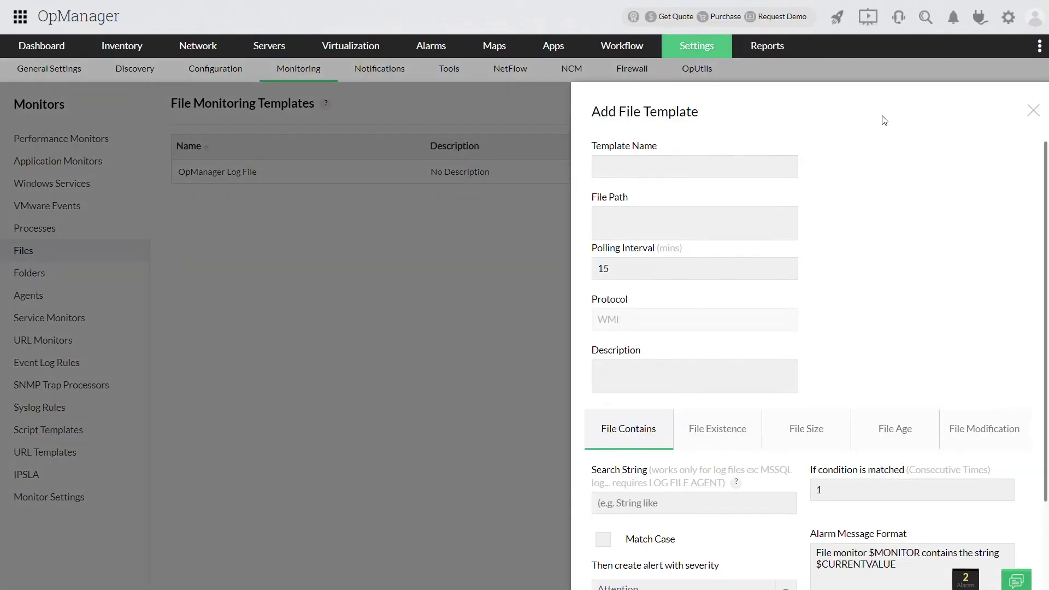
click(625, 166)
text(Prd Server Certificate)
click(622, 216)
text(C:\Users\prd_syd_server\AppData\Roaming\Microsoft\SystemCertificates\MyCertificates\Prd_Server_Cer)
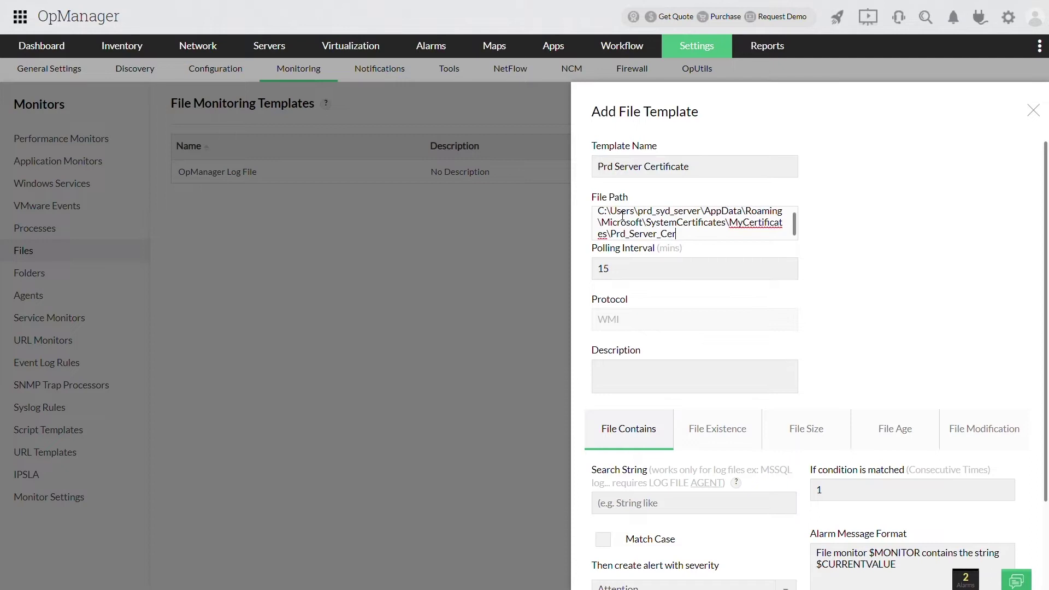
text(t)
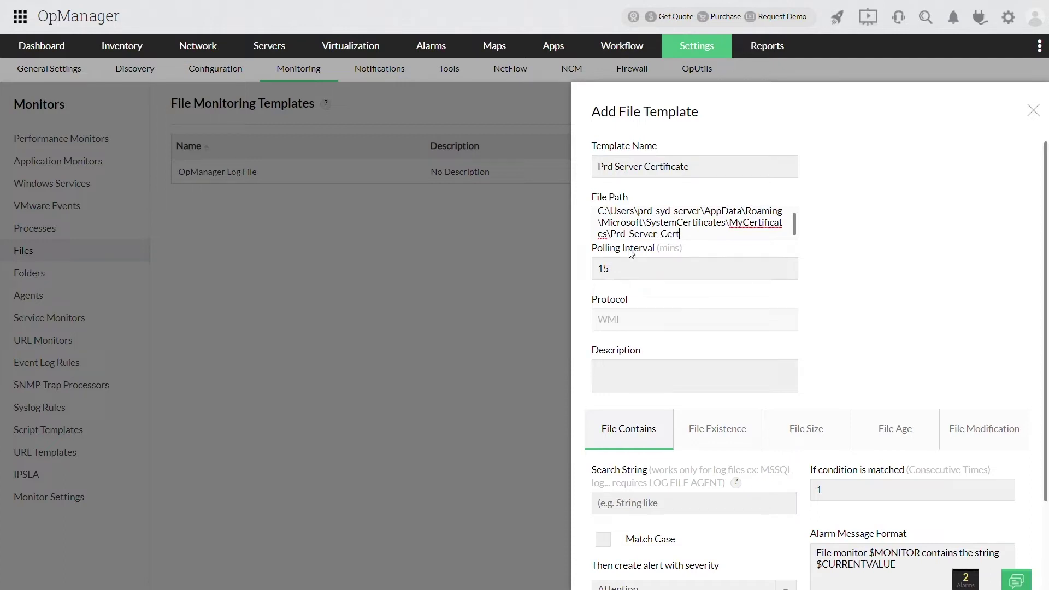
double_click(635, 280)
key(BackSpace)
- Make the file template alert when the file does not exist
scroll(650, 256, down, 2)
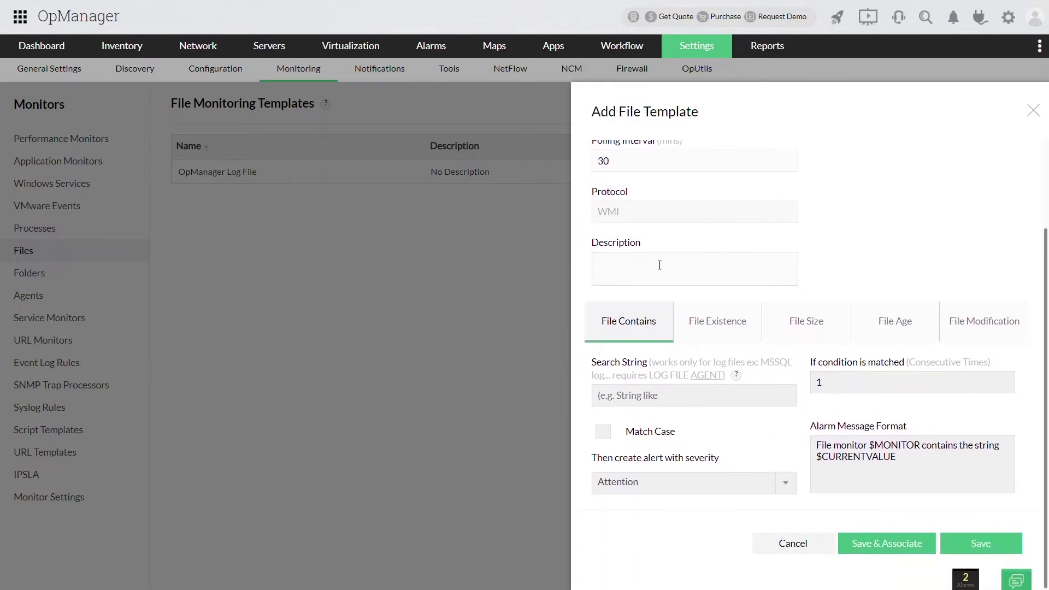
click(709, 324)
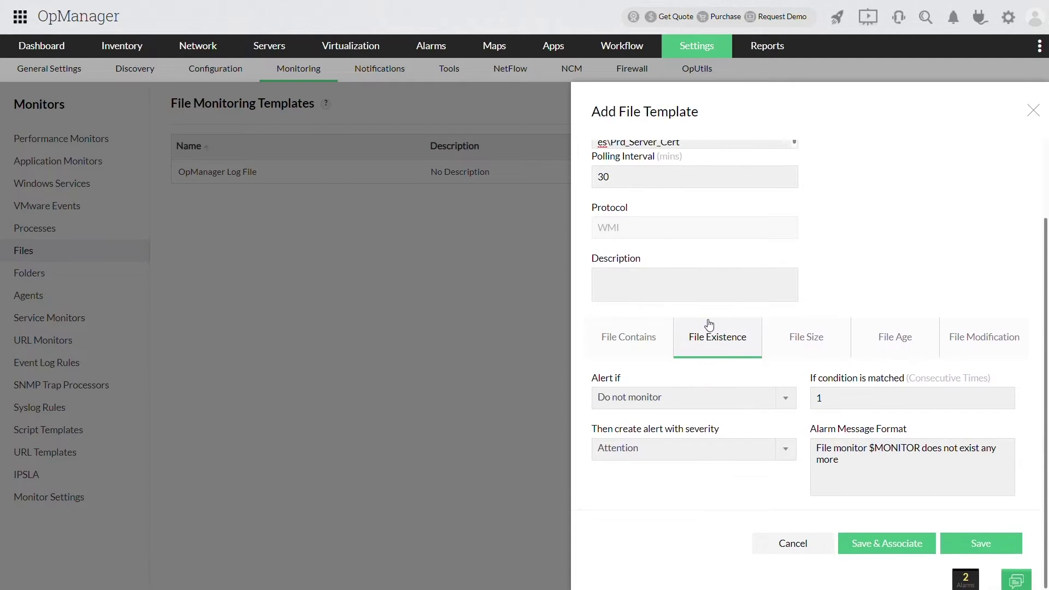
click(645, 401)
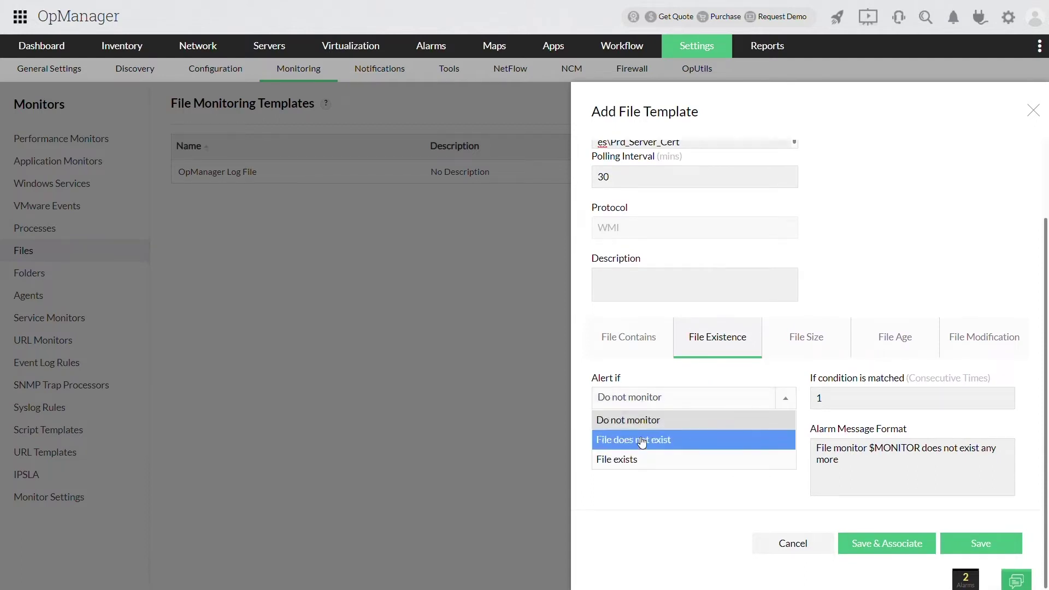
click(642, 440)
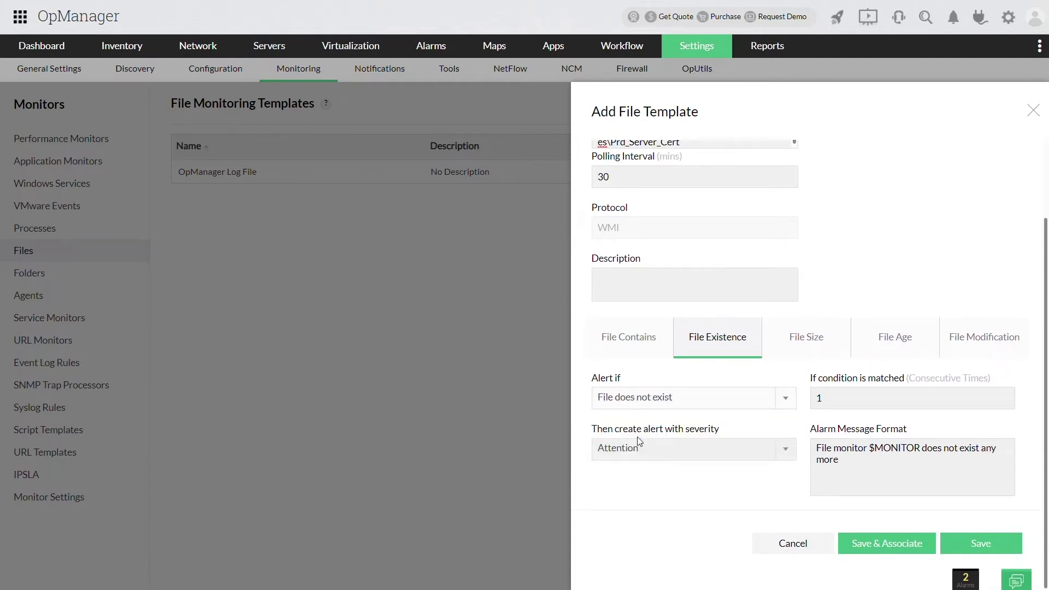
- Set the file size threshold to 10 MB with a 1 MB rearm
click(818, 346)
scroll(819, 328, down, 1)
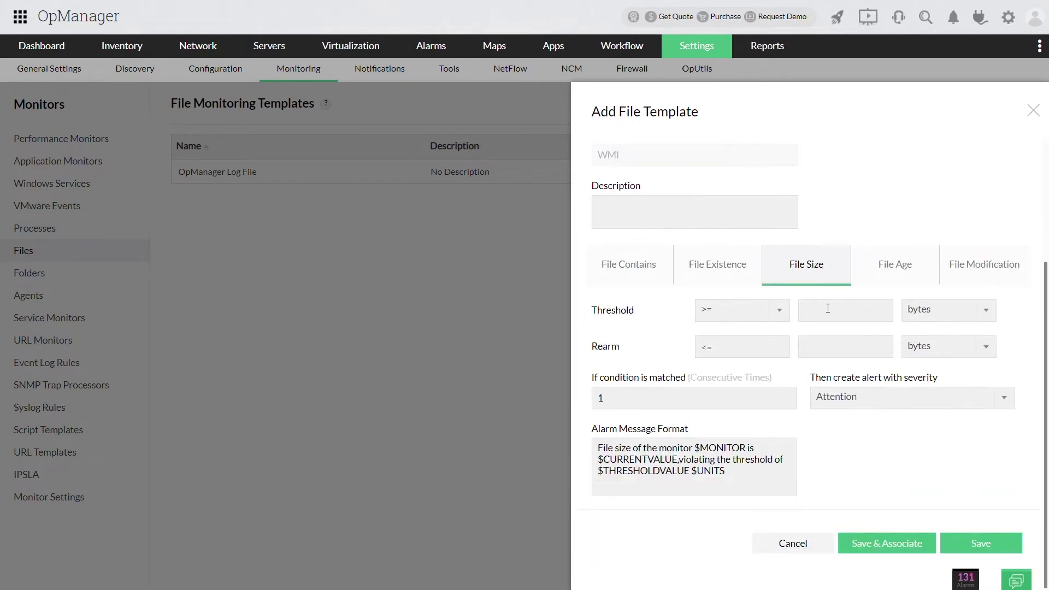
click(939, 320)
click(944, 365)
click(853, 320)
text(10)
click(923, 350)
click(924, 403)
click(838, 351)
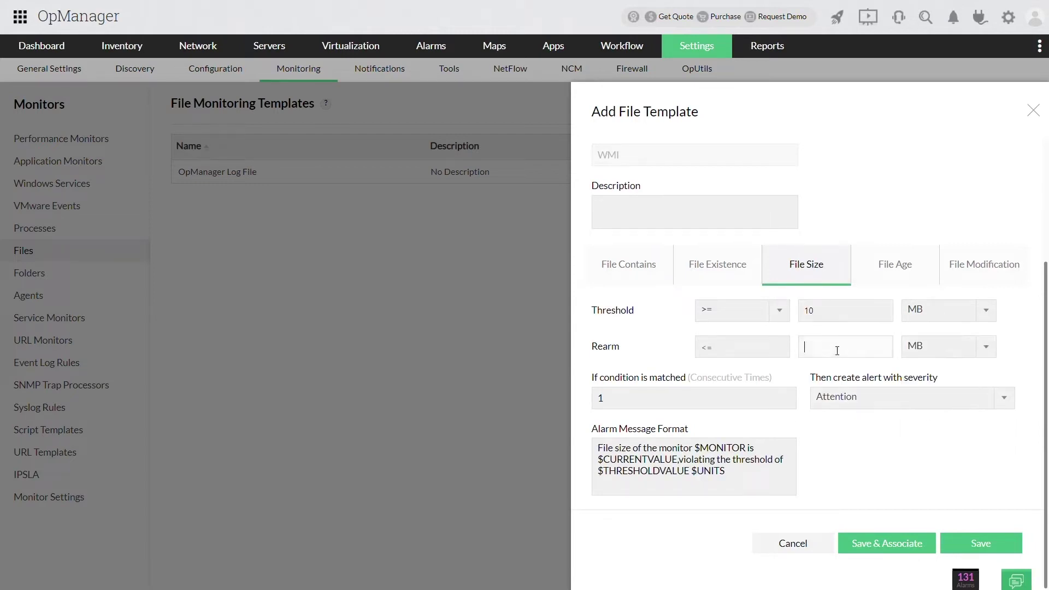
- Set the file age threshold to 90 days with a 75-day rearm
click(891, 273)
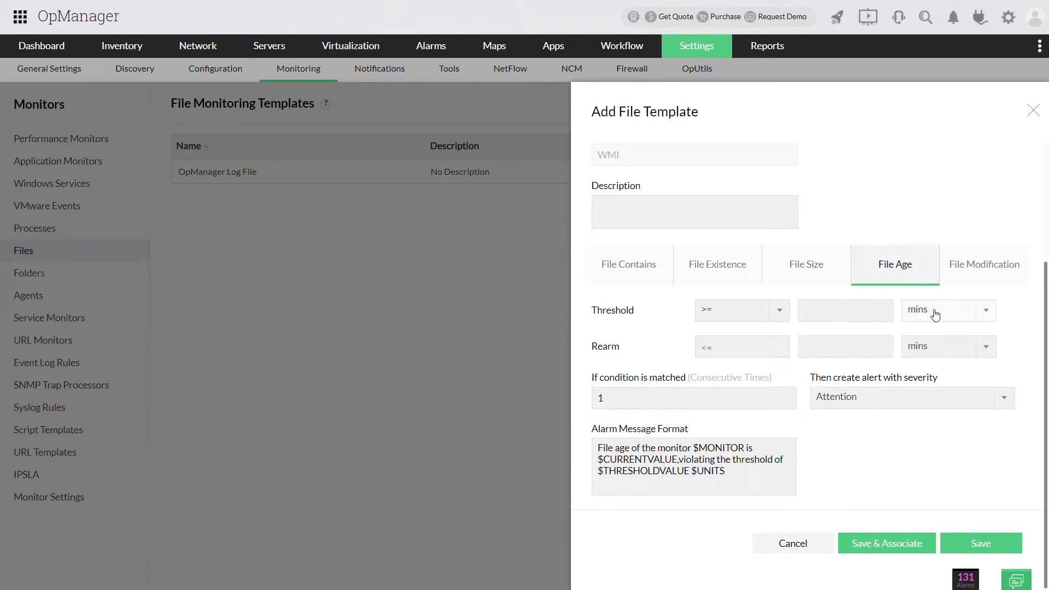
click(934, 310)
click(936, 371)
click(854, 316)
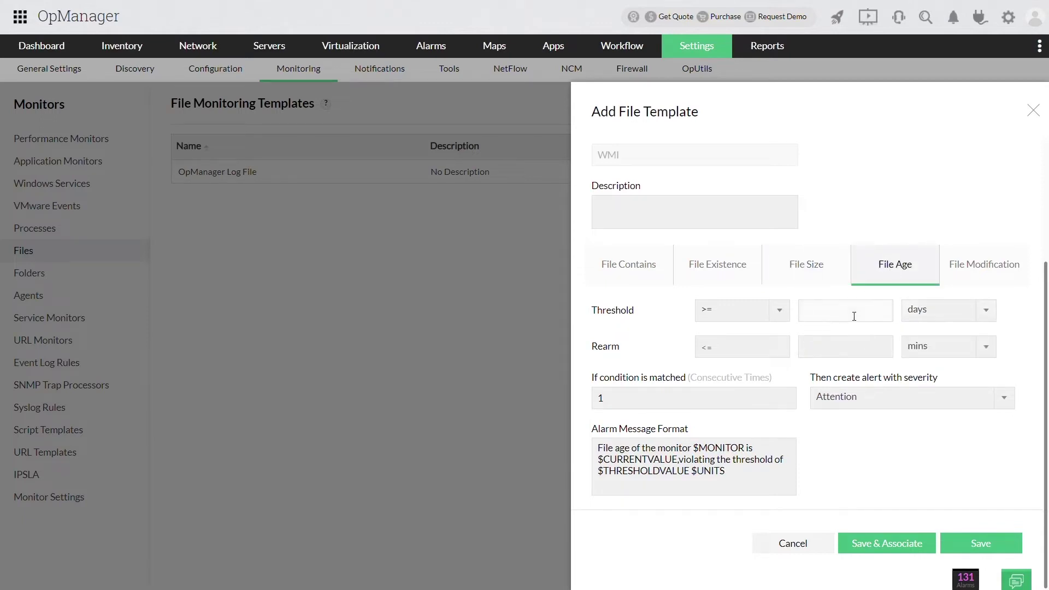
text(90)
click(945, 347)
click(944, 406)
click(874, 352)
text(75)
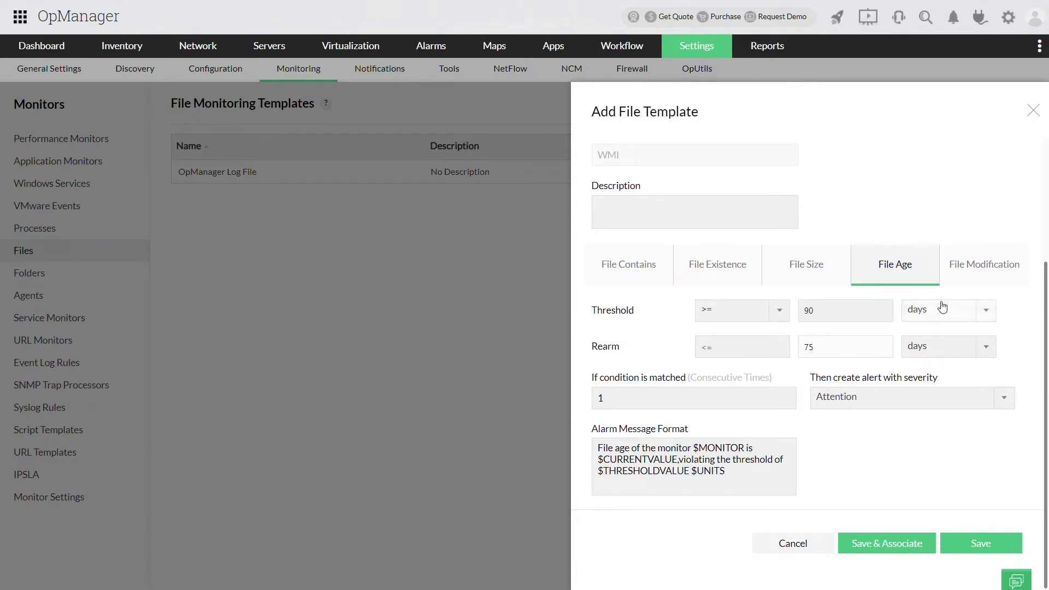
- Enable alerting on any file modification and review the file-contains options
click(976, 272)
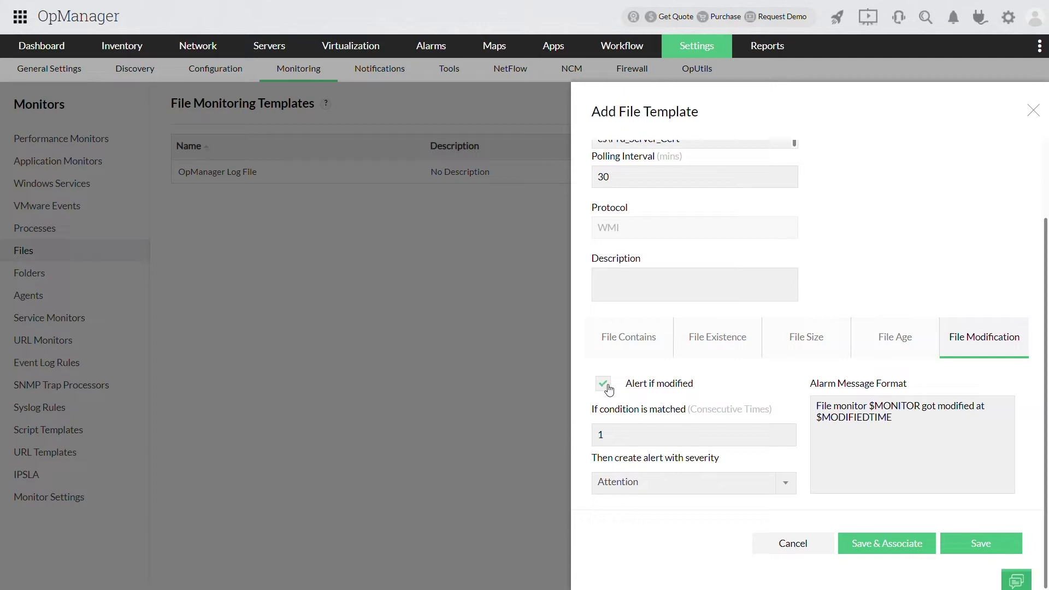
click(639, 340)
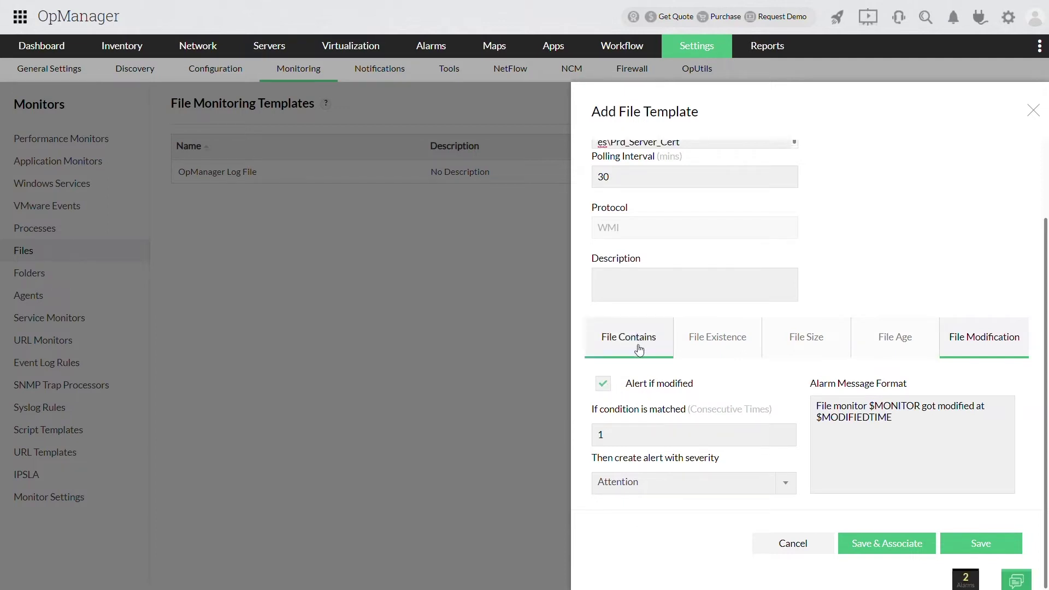
click(637, 349)
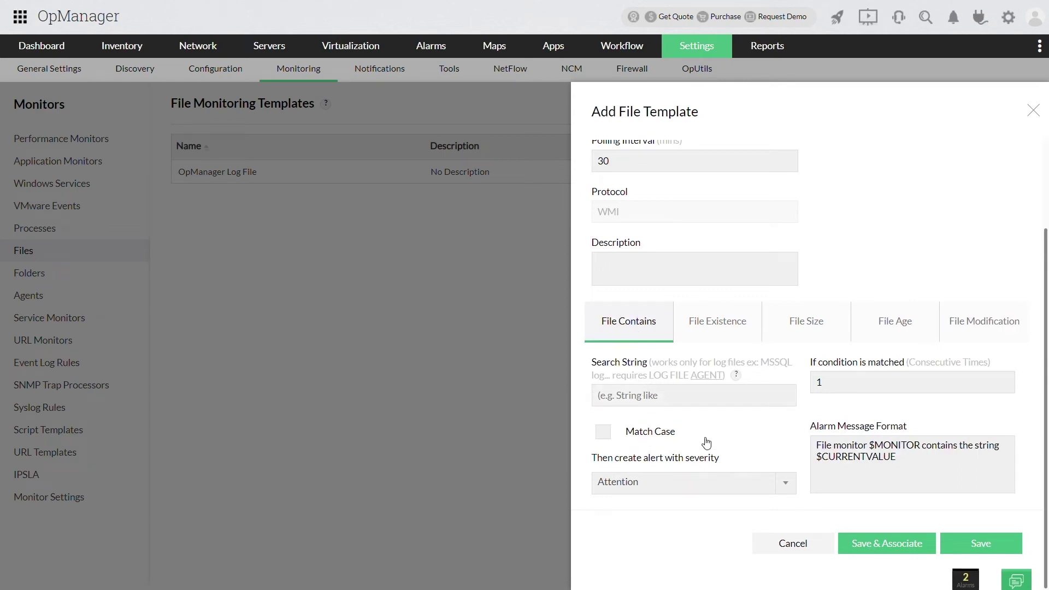
- Save the file template and associate it with Opm_Server, nfa-2k12r2-2, OPM-SCALE4, Opm-qa5, opm-dev8, opm-dev5
click(980, 547)
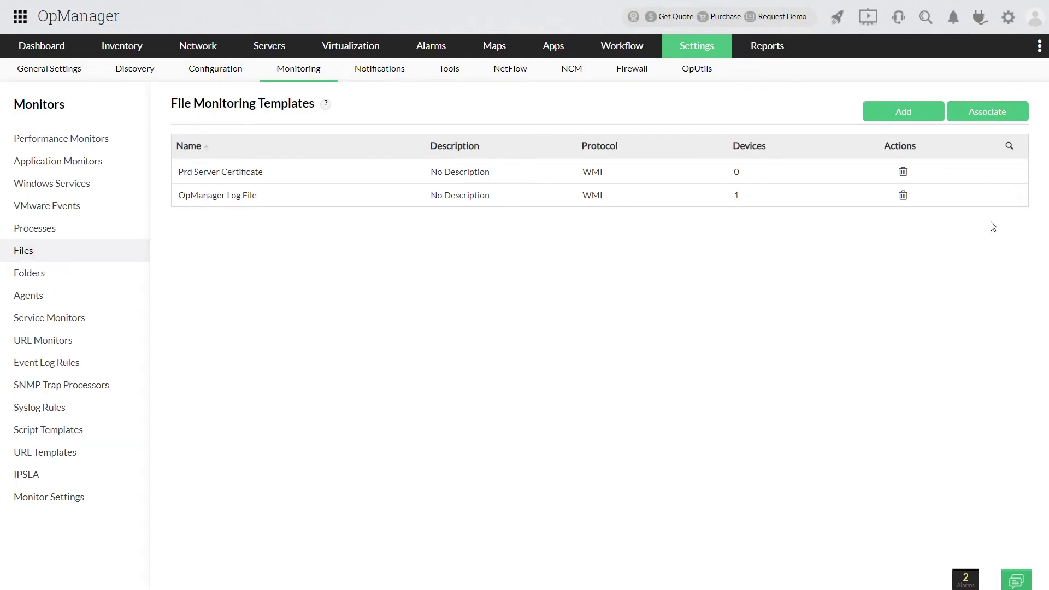
click(989, 122)
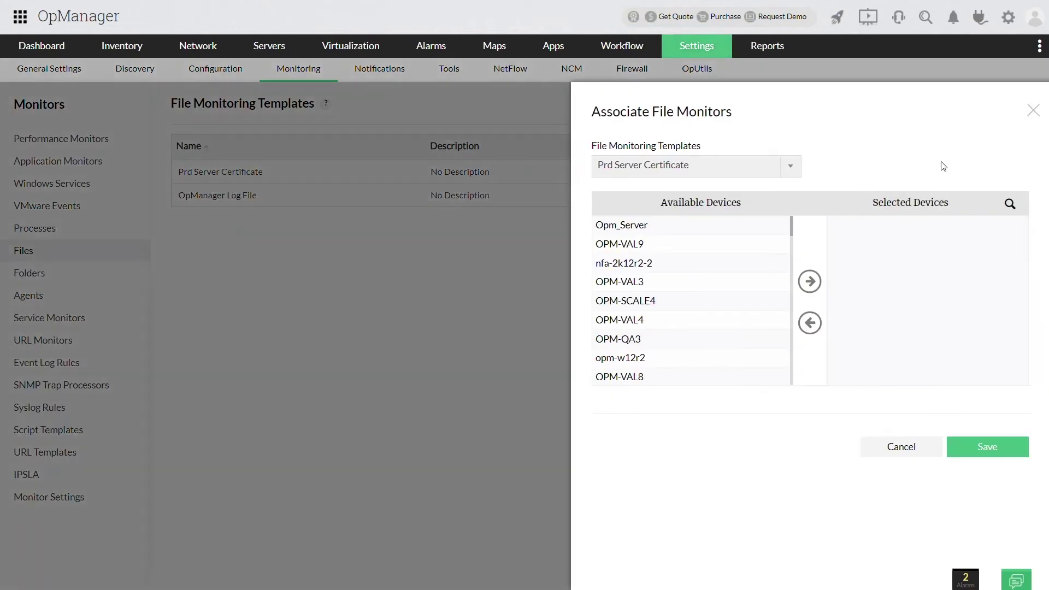
click(663, 231)
click(656, 264)
click(653, 302)
scroll(743, 323, down, 5)
click(632, 235)
click(642, 272)
click(644, 287)
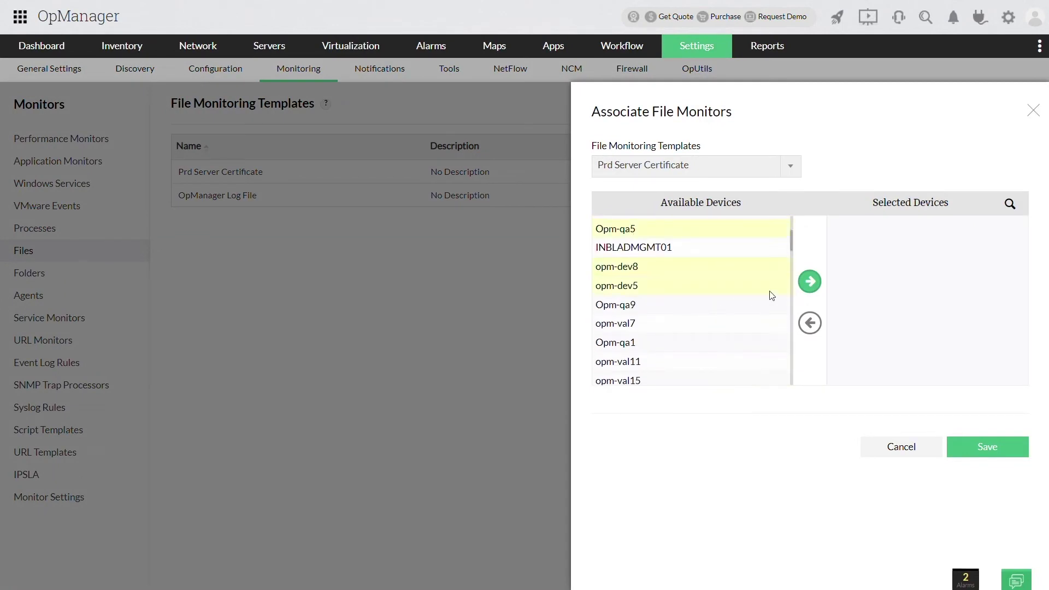
click(809, 285)
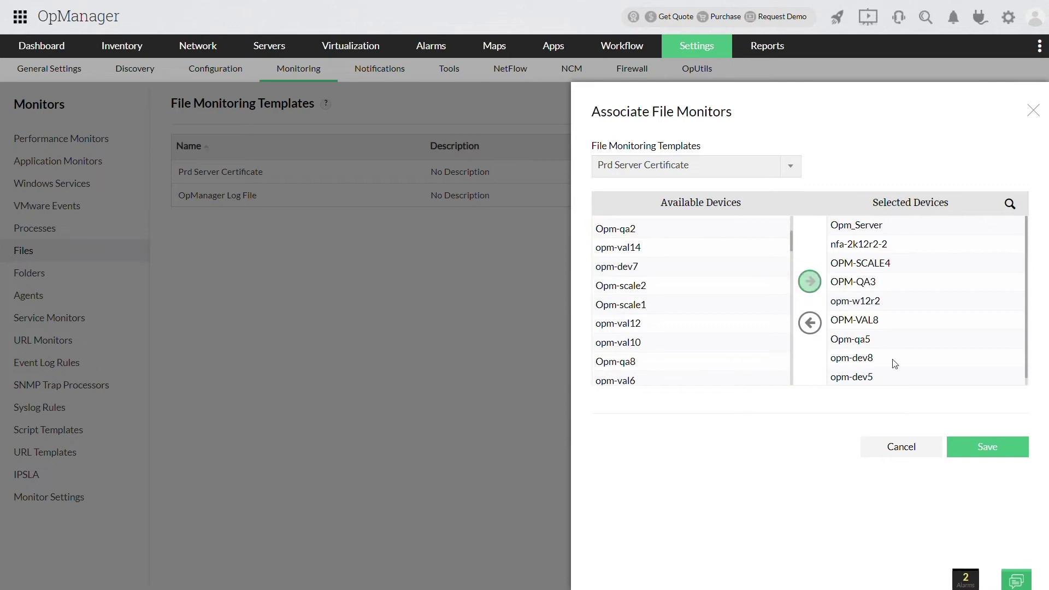
click(979, 452)
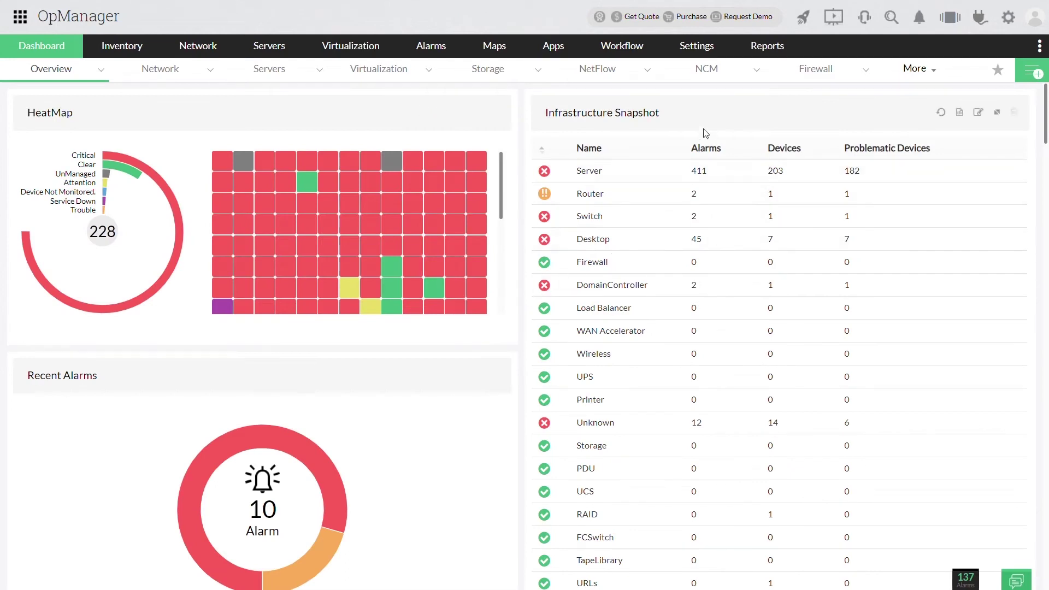
- Add folder template 'Server Certificate' with path C:\Prd_Syd_Server\Appdata\Roaming\microsoft\SystemCertificates
click(690, 46)
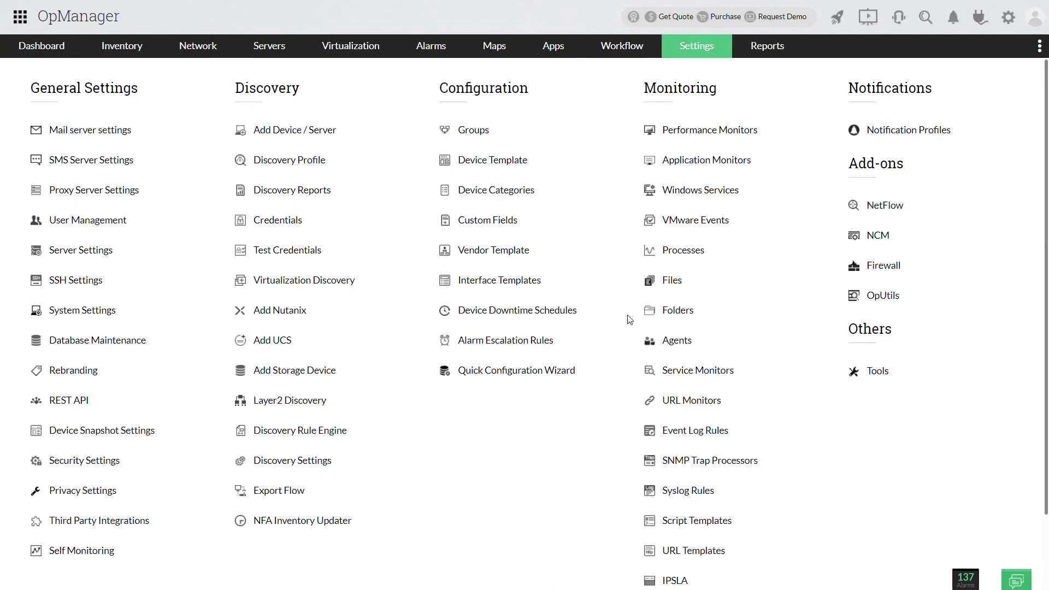
click(671, 311)
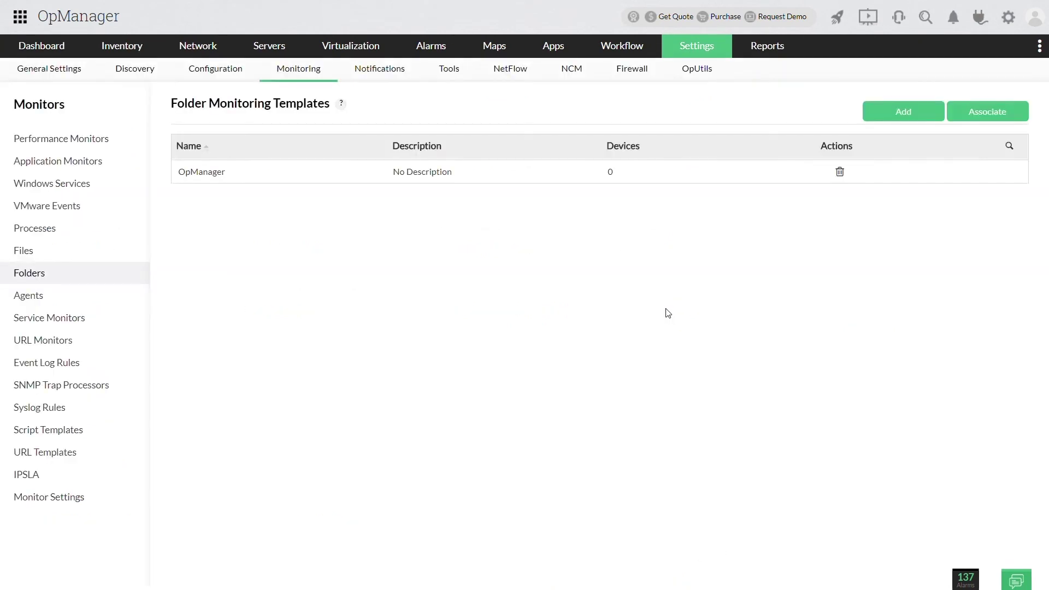
click(901, 117)
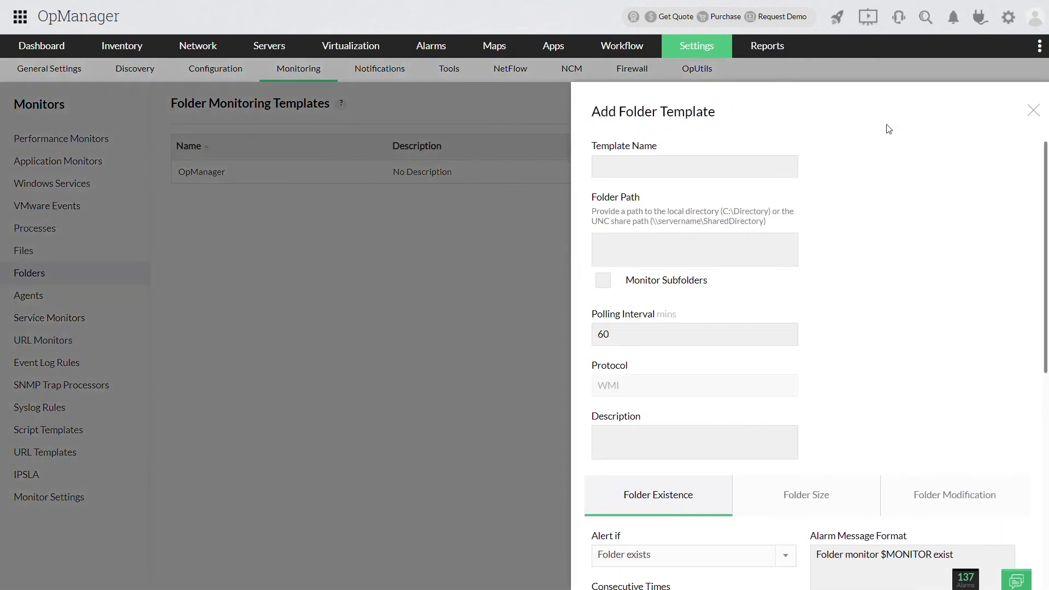
click(691, 171)
text(Server Certificate)
click(665, 249)
text(C:\Prd_Syd_Server\Appdata\Ro)
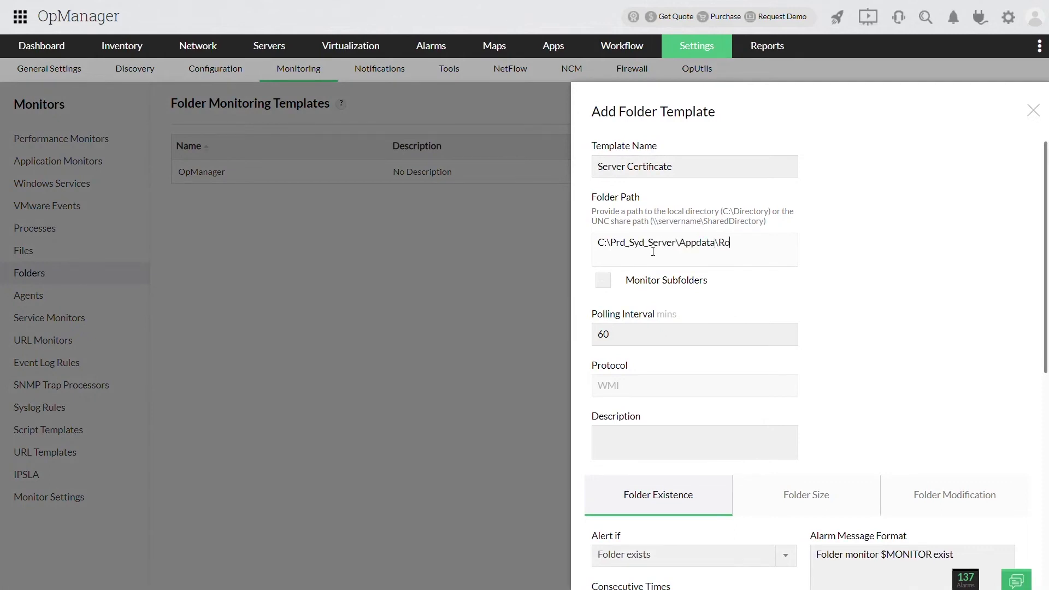
text(aming\microsoft\SystemCertificates)
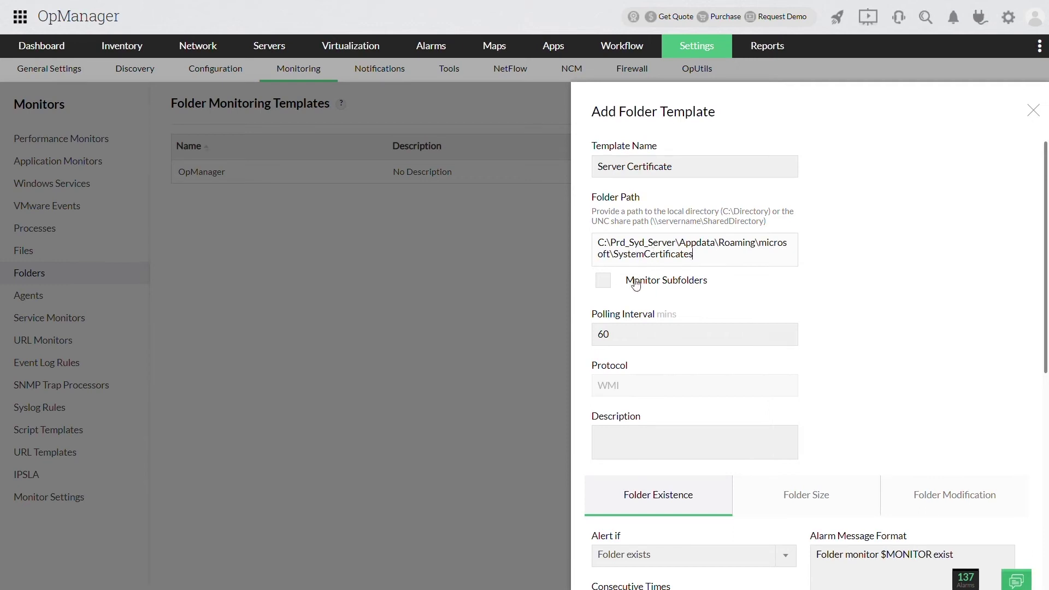
- Include subfolders and alert when the folder does not exist
click(612, 288)
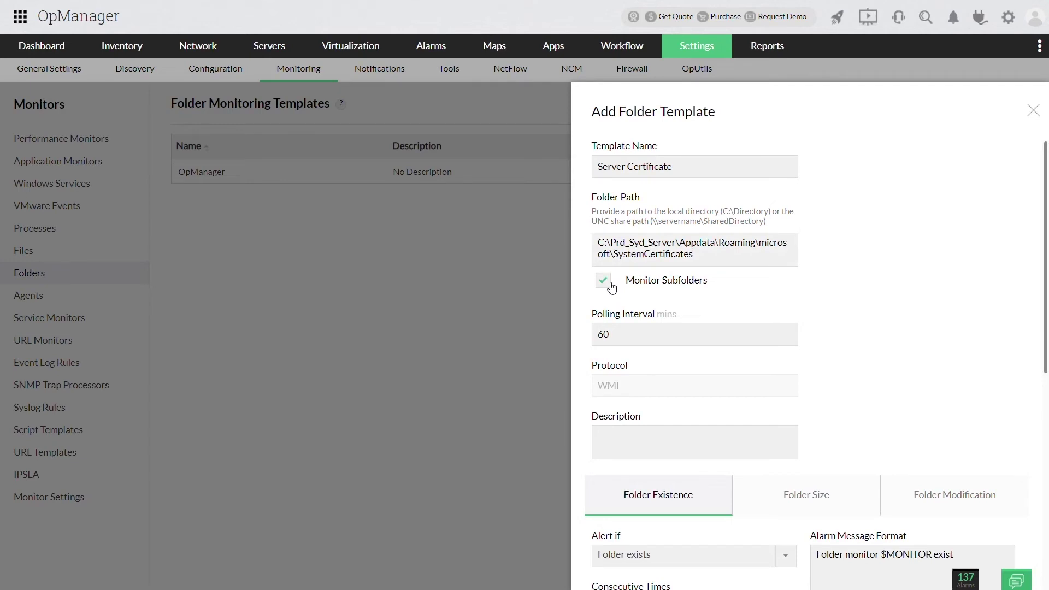
click(619, 340)
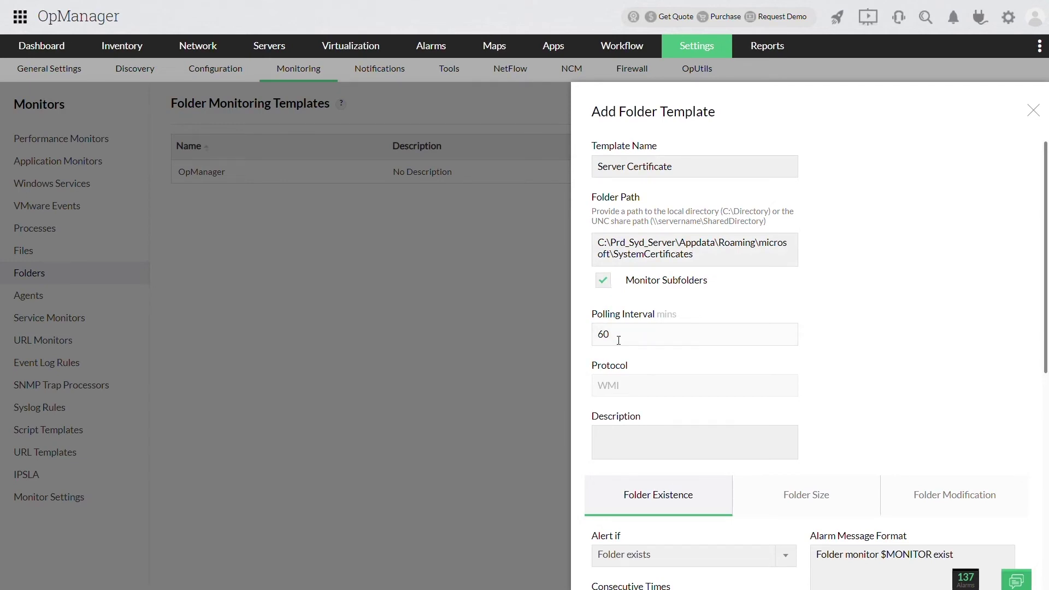
scroll(619, 340, down, 3)
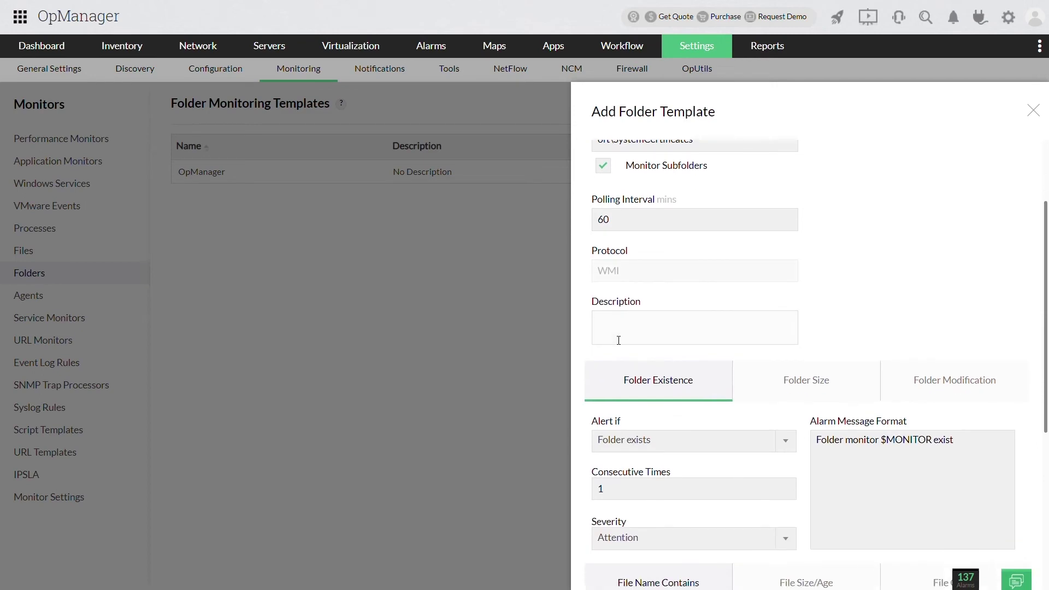
scroll(619, 340, down, 1)
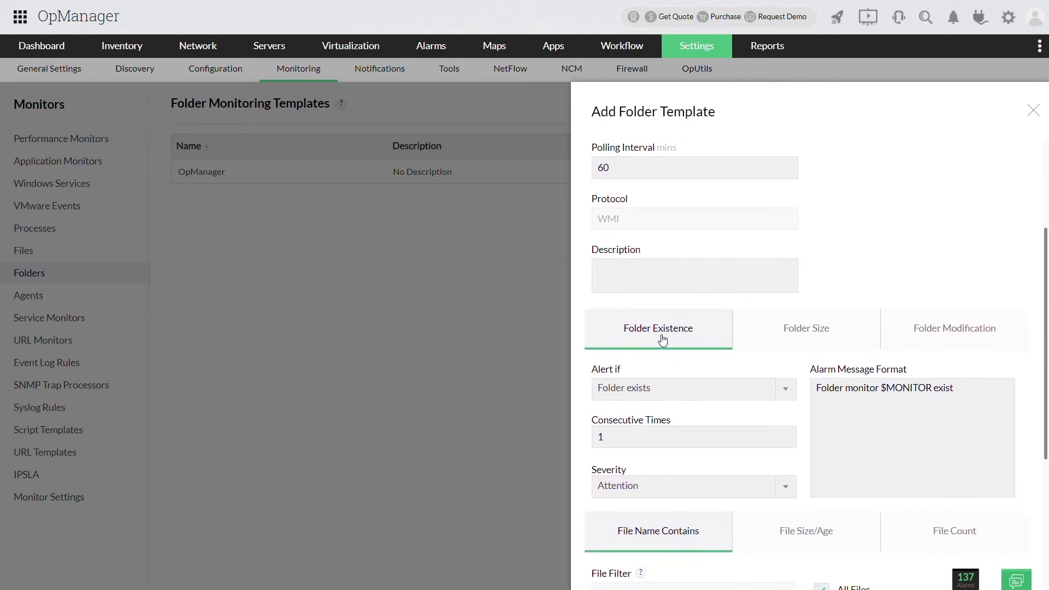
click(659, 389)
click(631, 419)
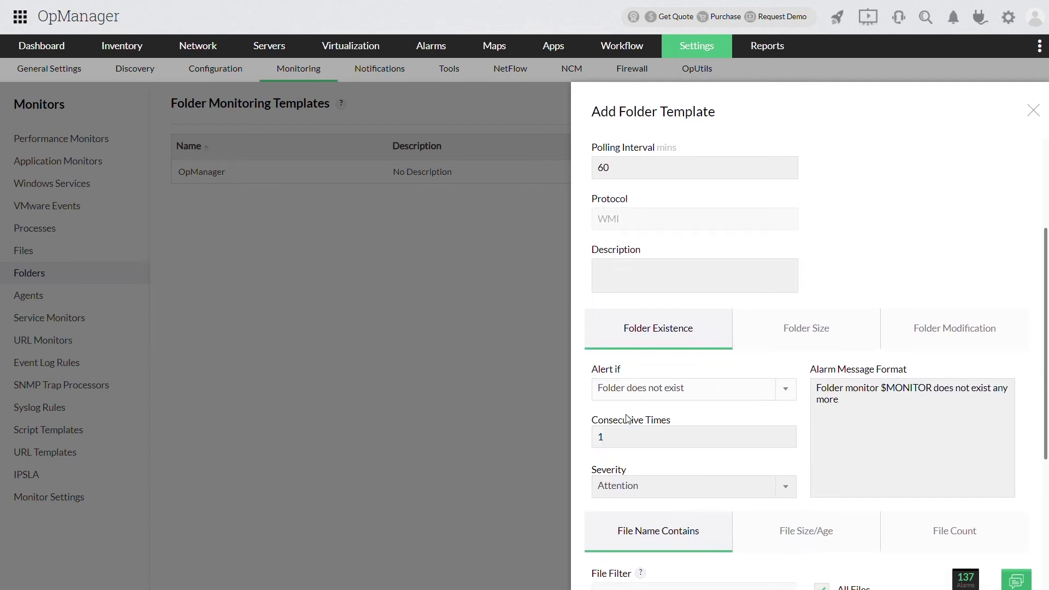
- Set the folder size threshold to 100 MB with a 50 MB rearm
click(796, 338)
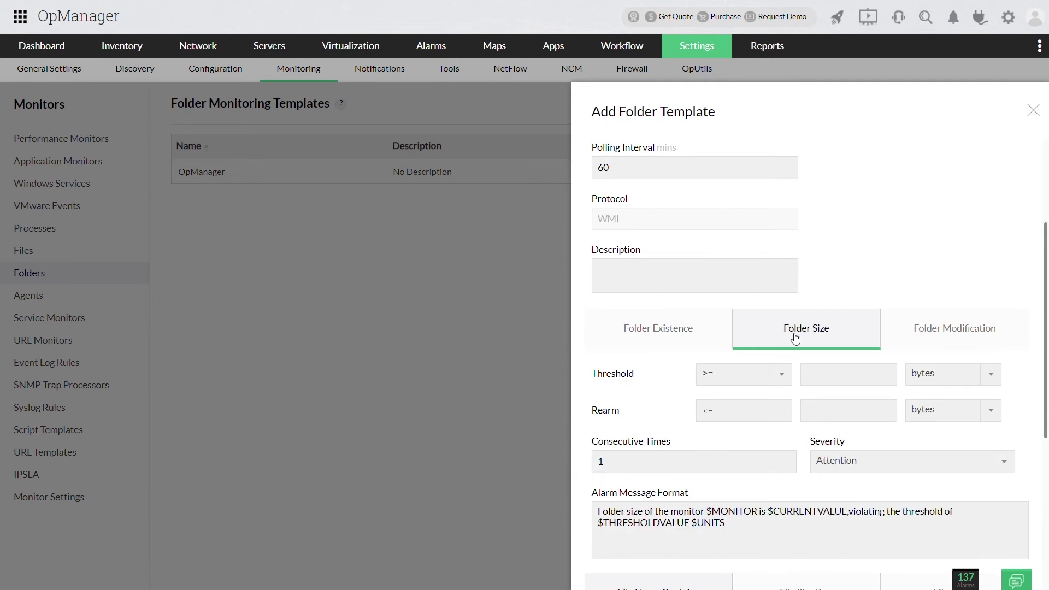
click(932, 375)
click(934, 436)
click(834, 377)
text(100)
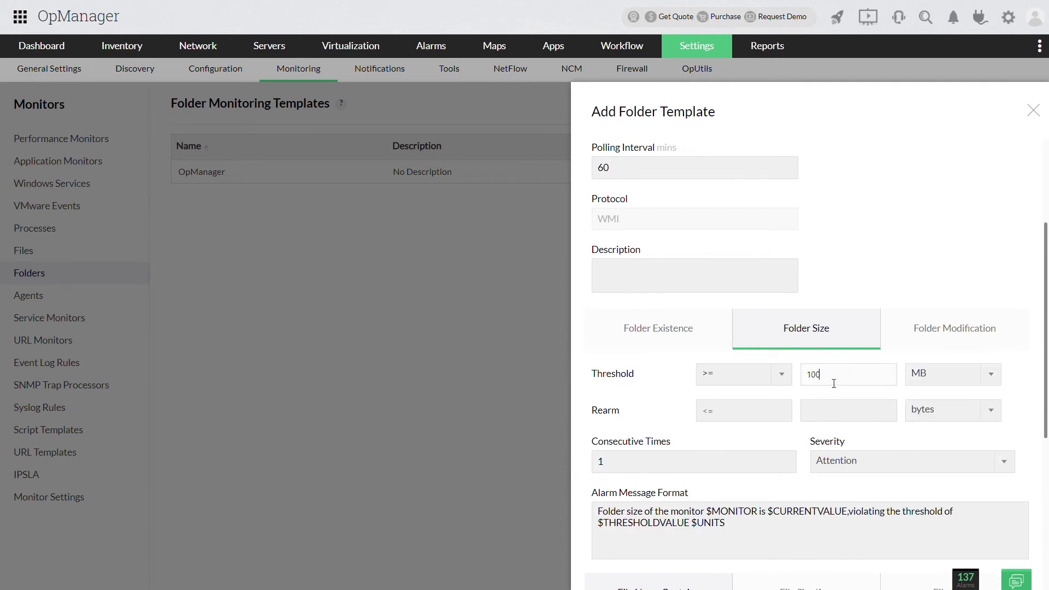
click(930, 411)
click(918, 471)
click(809, 411)
text(50)
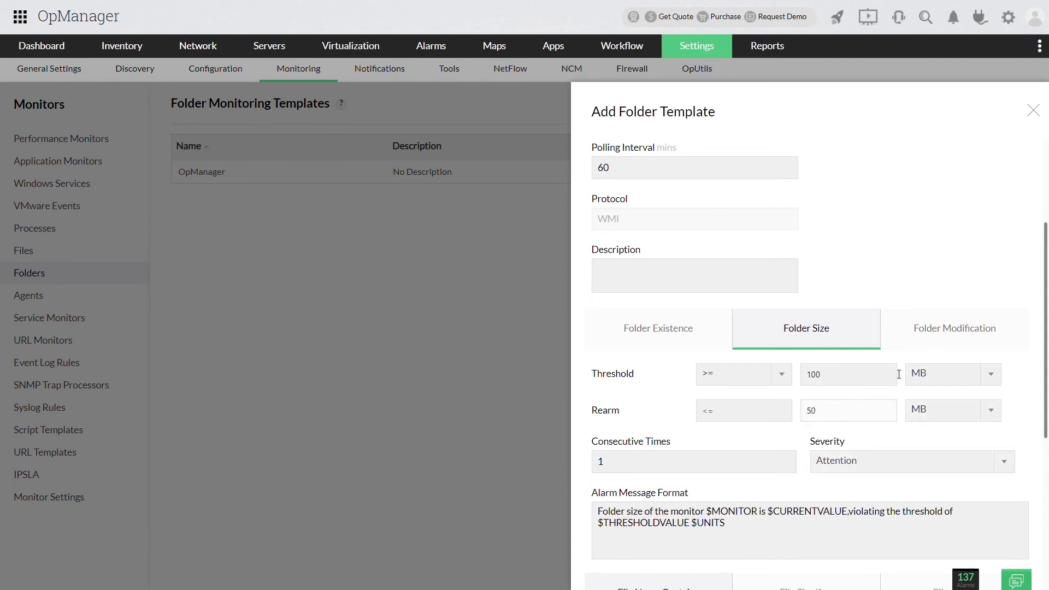
click(939, 335)
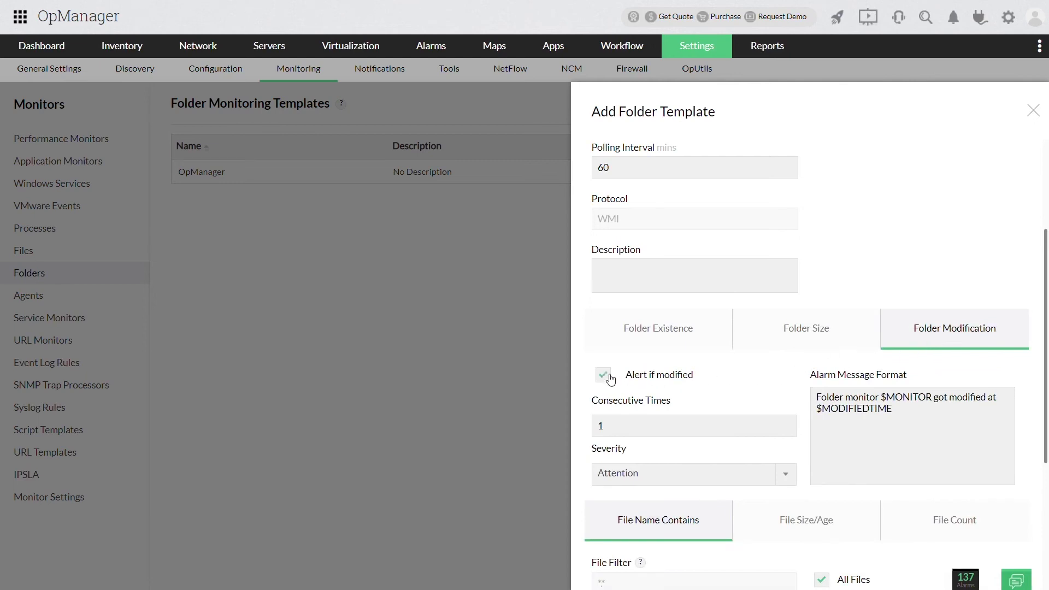
- Replace the All Files option with a *.txt,*.cert file filter
scroll(609, 379, down, 3)
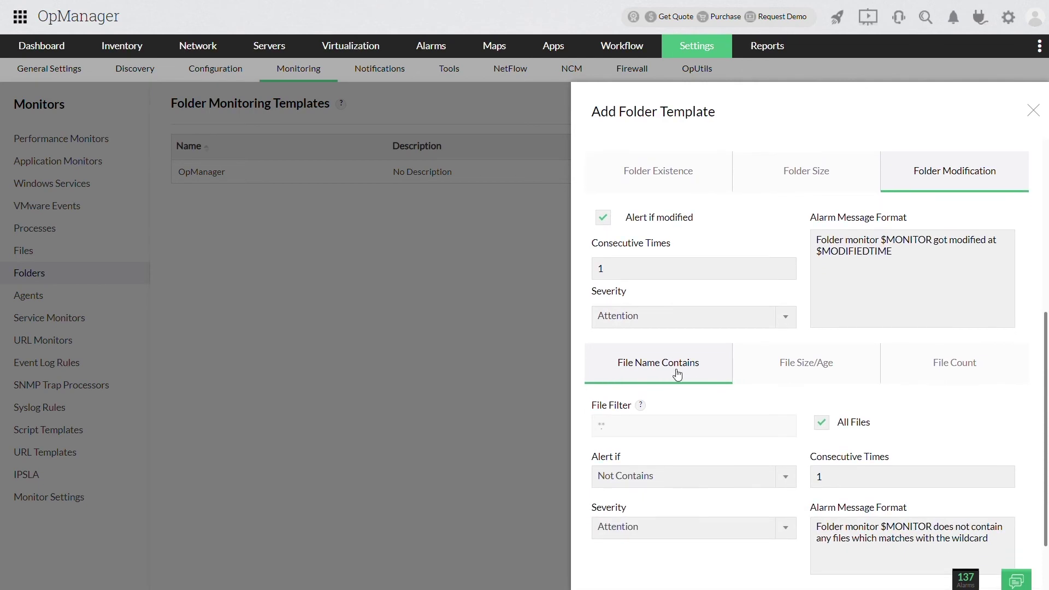
click(822, 424)
text(cert)
- Review the file size, age and count settings, then save the folder template
click(802, 377)
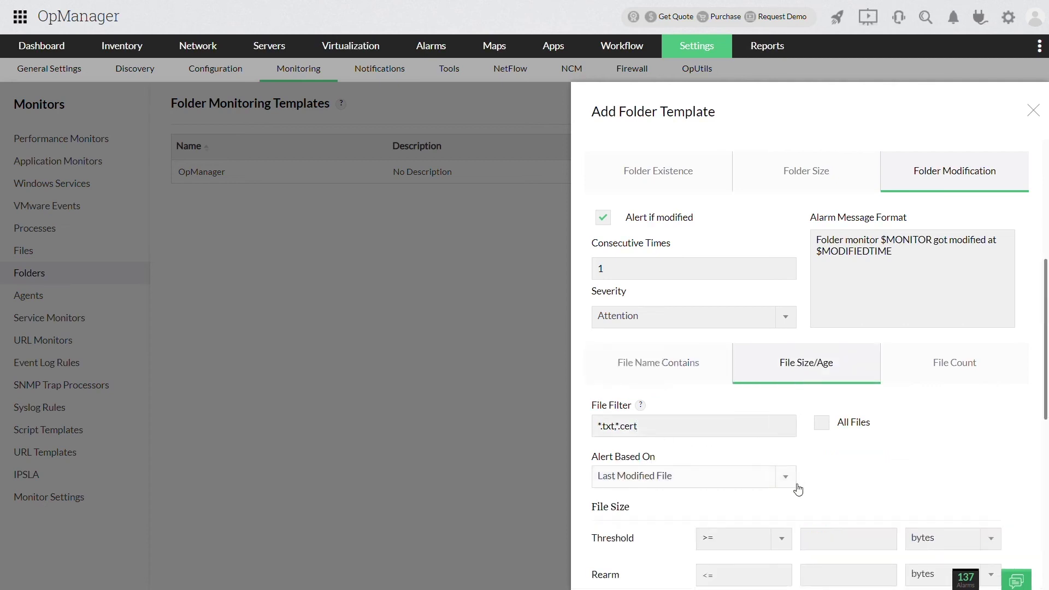
scroll(799, 483, down, 3)
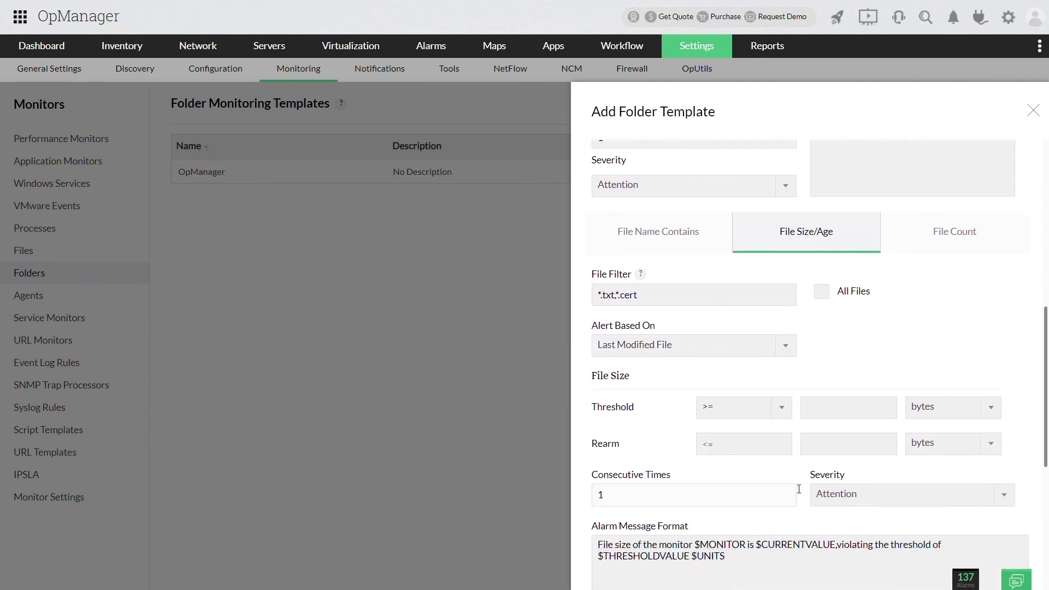
scroll(799, 488, down, 4)
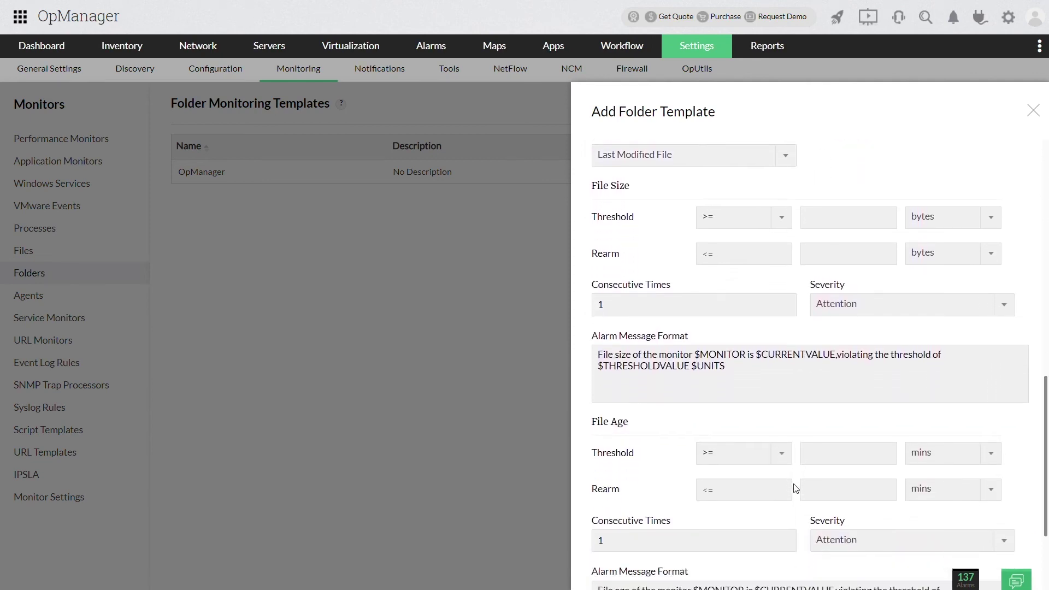
scroll(796, 489, down, 1)
scroll(796, 488, up, 5)
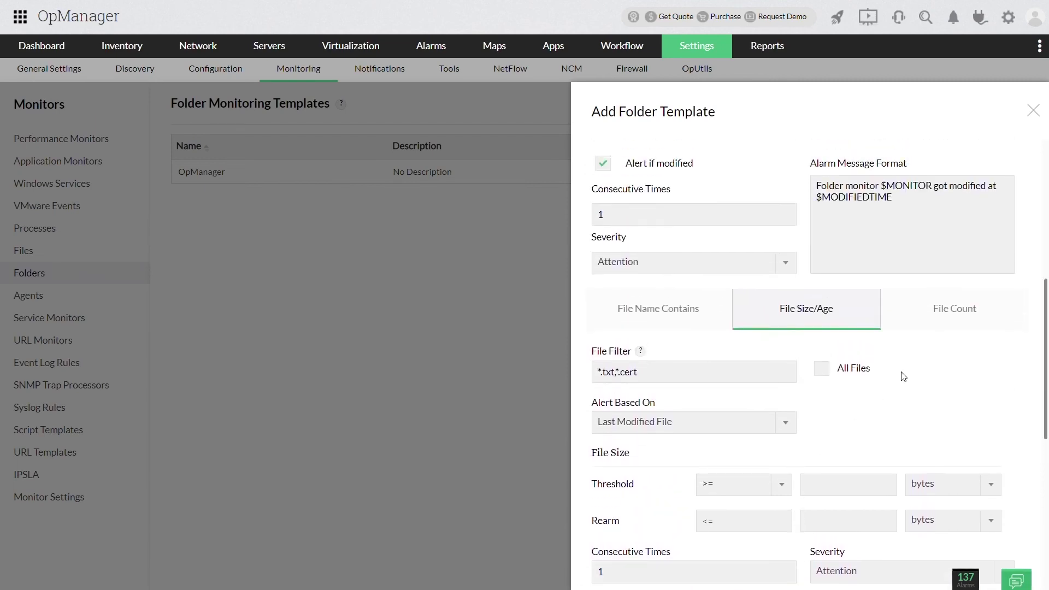
click(939, 327)
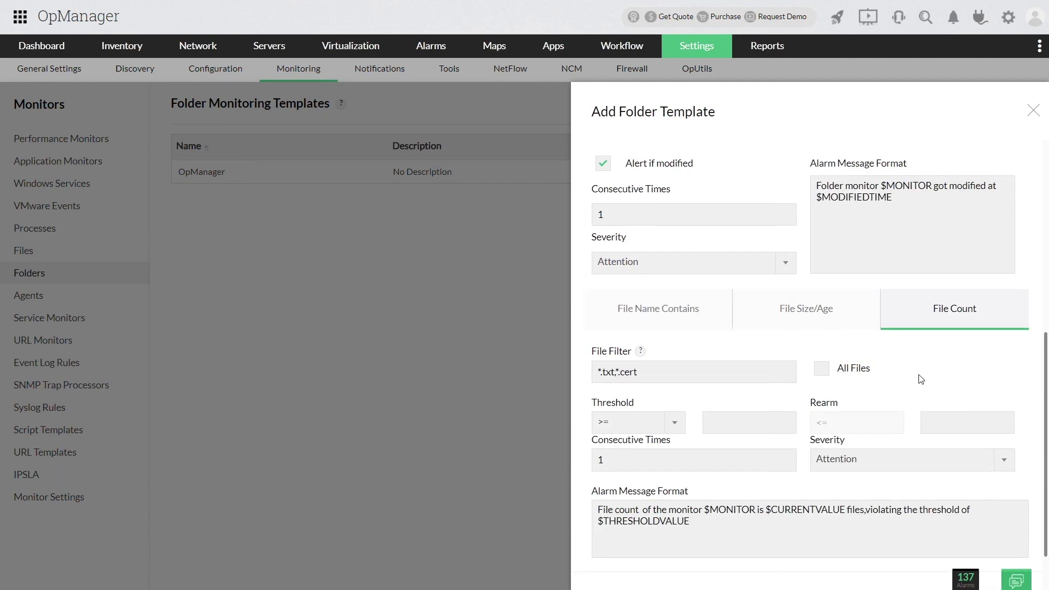
scroll(921, 379, down, 1)
click(977, 560)
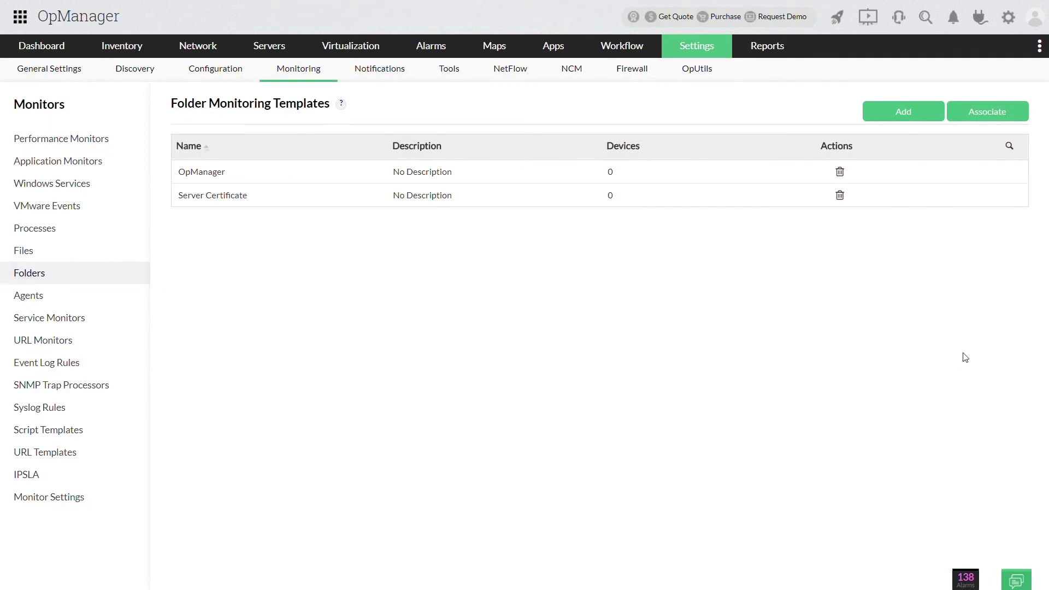
- Associate Server Certificate with Opm_Server, OPM-SCALE4, OPM-VAL4, OPM-QA3, opm-w12r2, opm-val2 and opm-val5
click(985, 117)
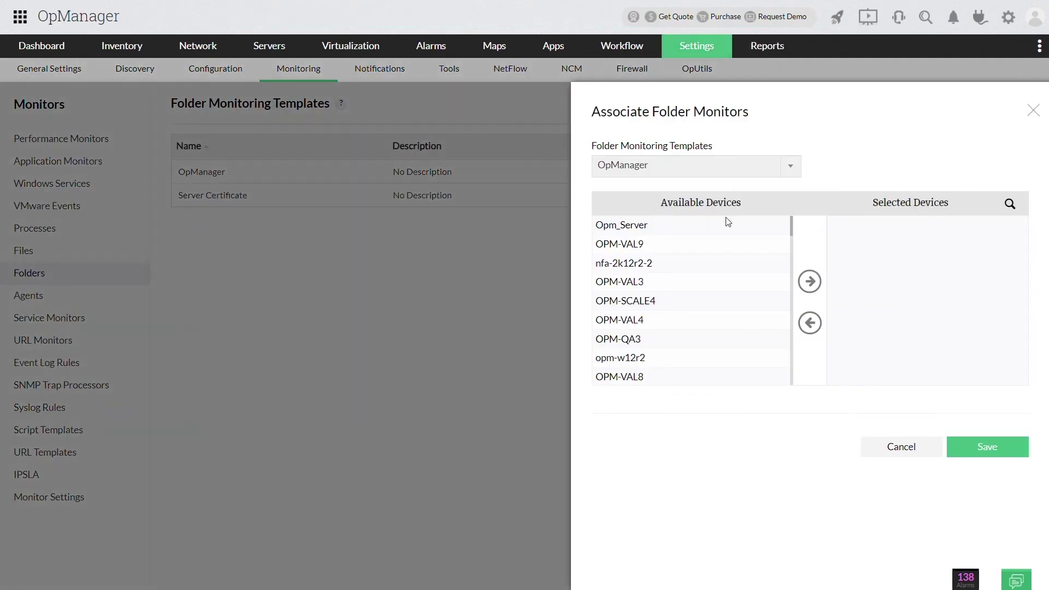
click(684, 165)
click(678, 202)
click(668, 236)
click(664, 299)
click(651, 321)
click(645, 340)
click(642, 358)
scroll(641, 359, down, 2)
click(639, 355)
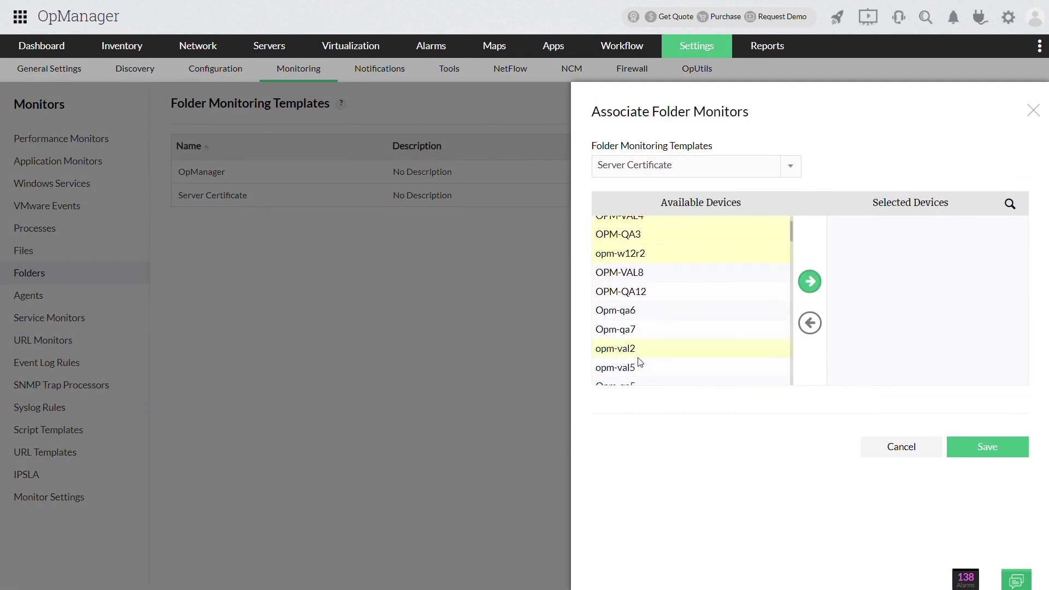
click(640, 366)
click(811, 282)
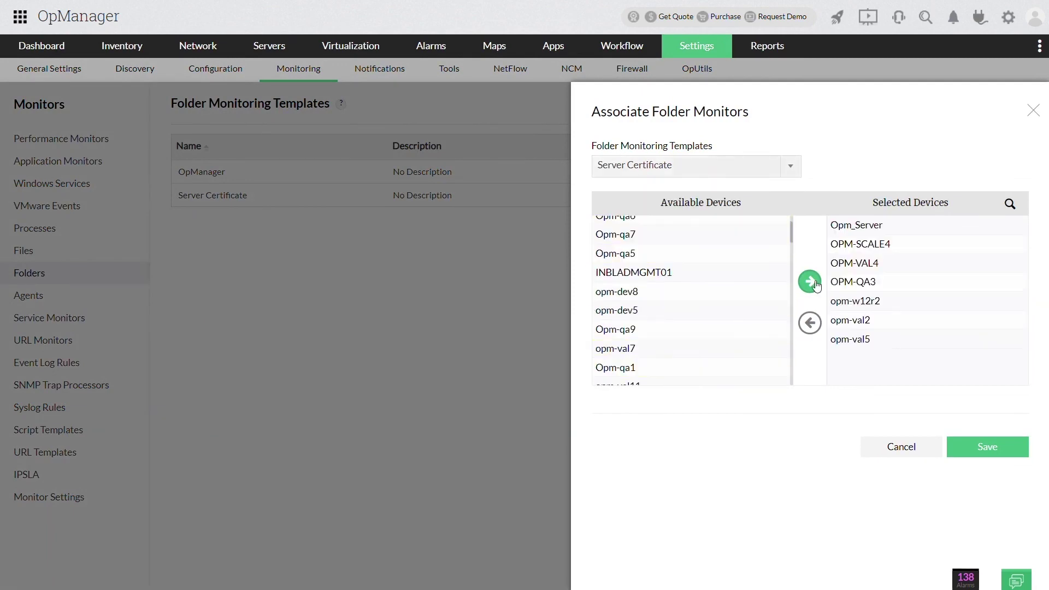
click(994, 454)
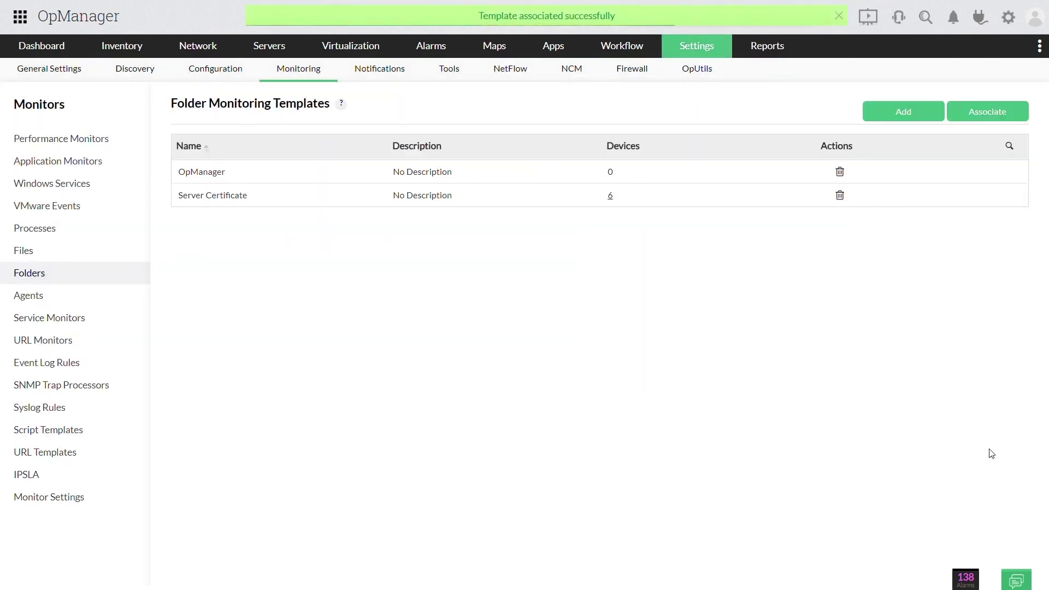